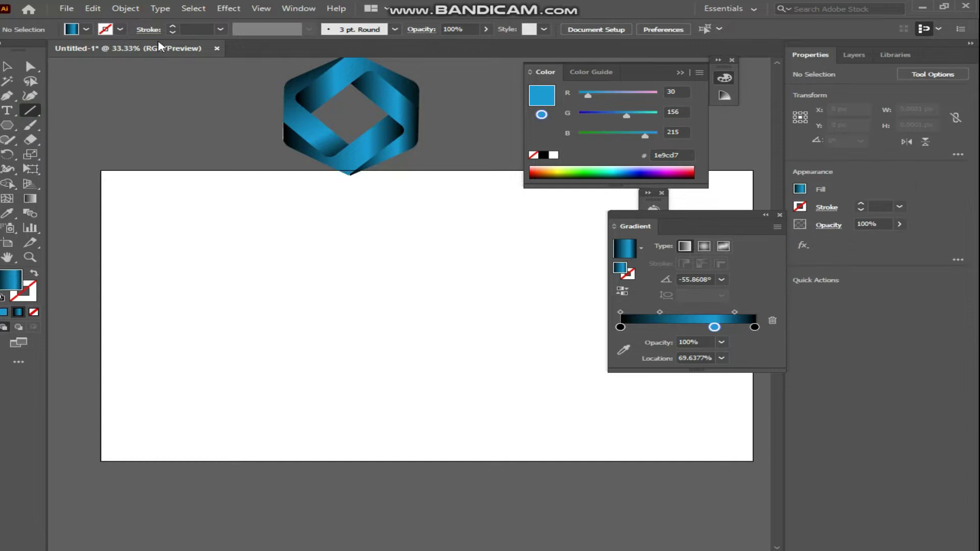
- Draw a vertical line about 882 px long on the artboard with a black 3 pt stroke
click(120, 29)
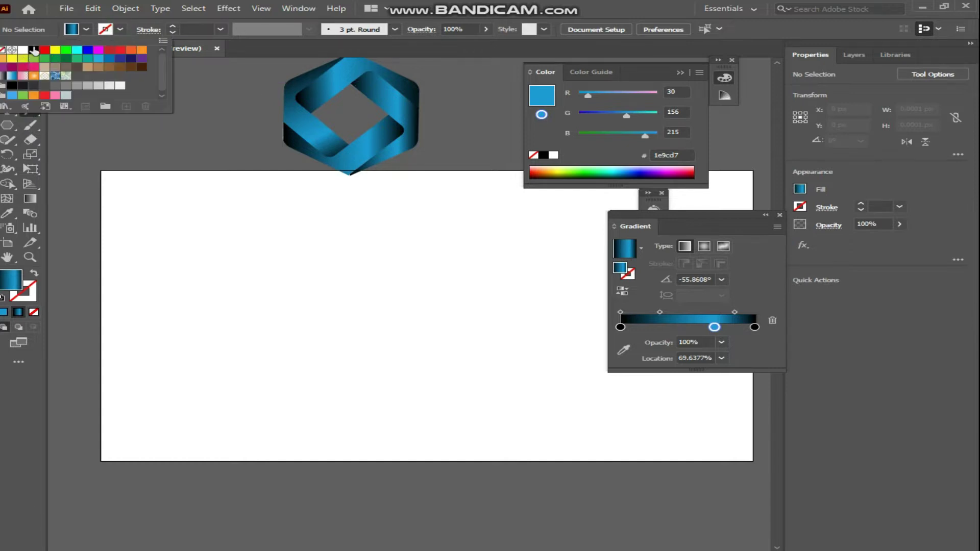
click(33, 50)
click(220, 31)
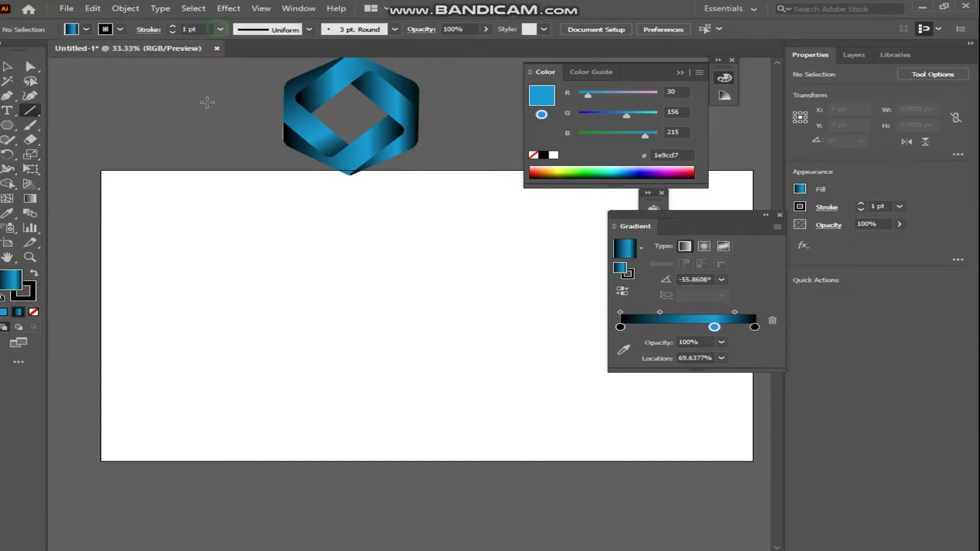
click(223, 33)
click(243, 110)
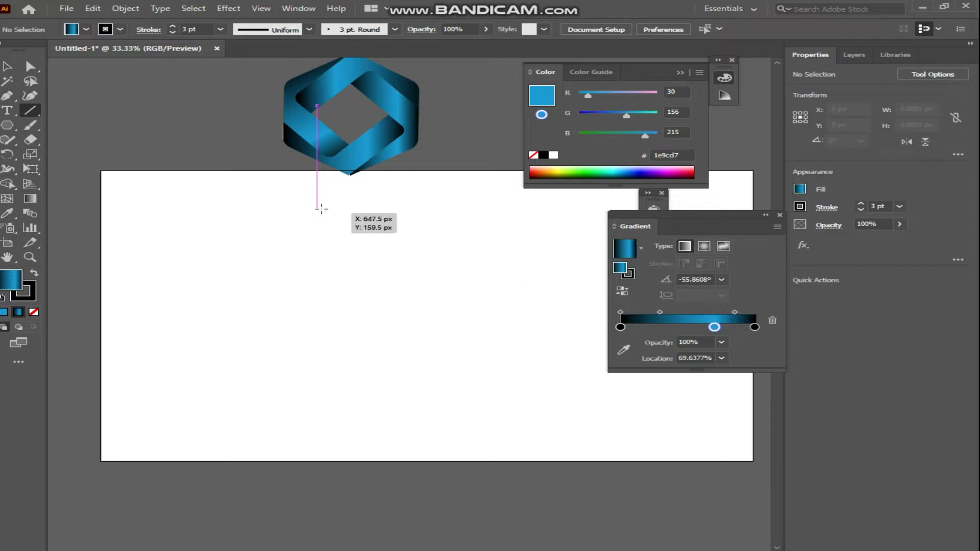
drag(317, 209, 344, 446)
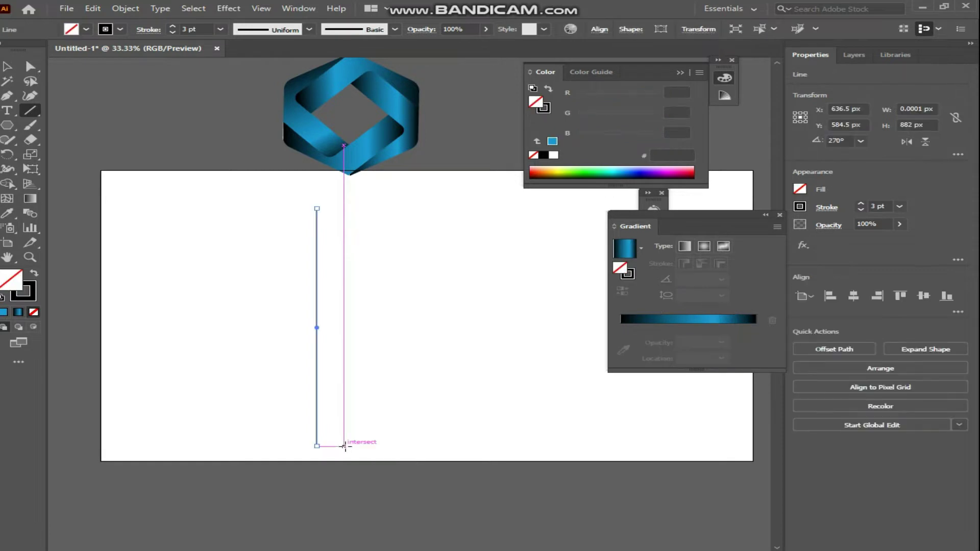
- Duplicate the vertical line to its right by about 79 px and repeat the copy to make five evenly spaced lines
key(v)
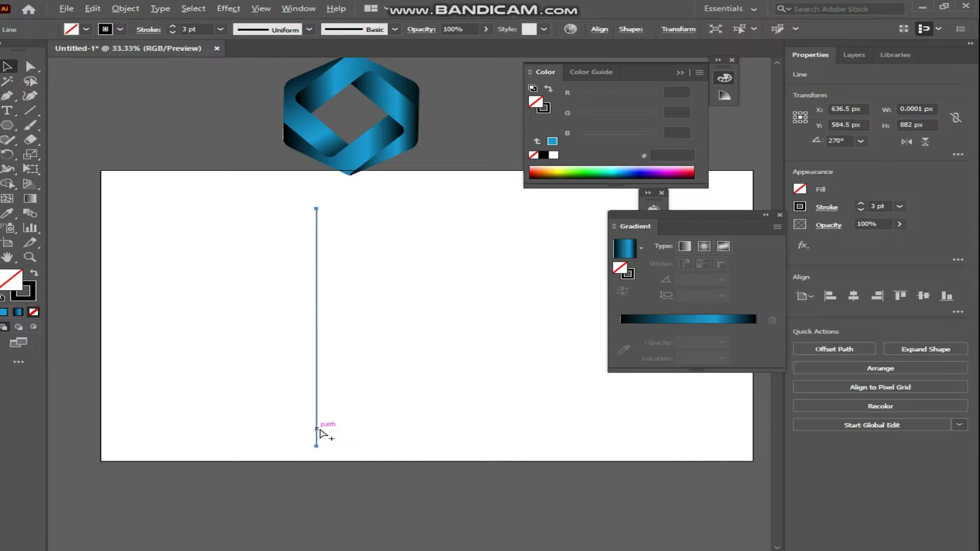
drag(316, 412, 346, 413)
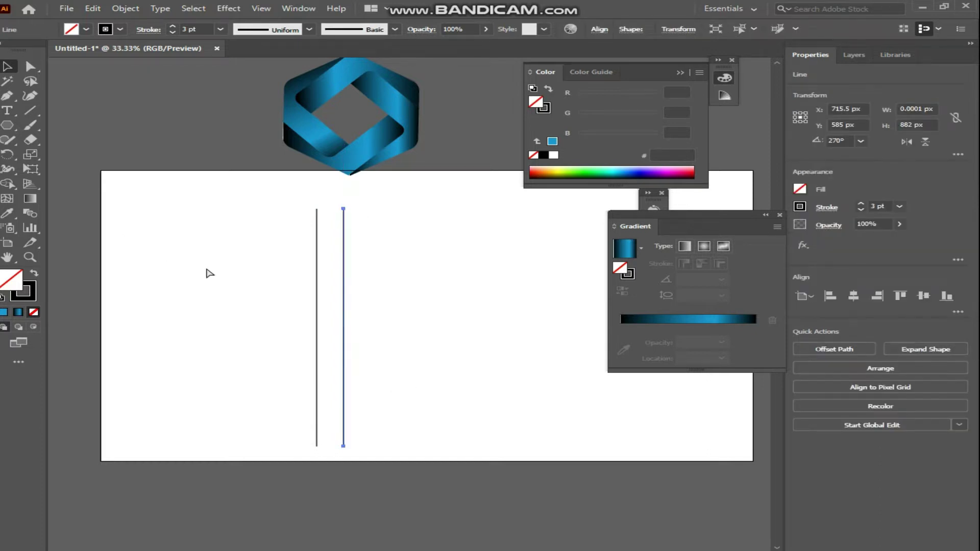
key(ctrl+d)
key(ctrl+d)
key(ctrl+d)
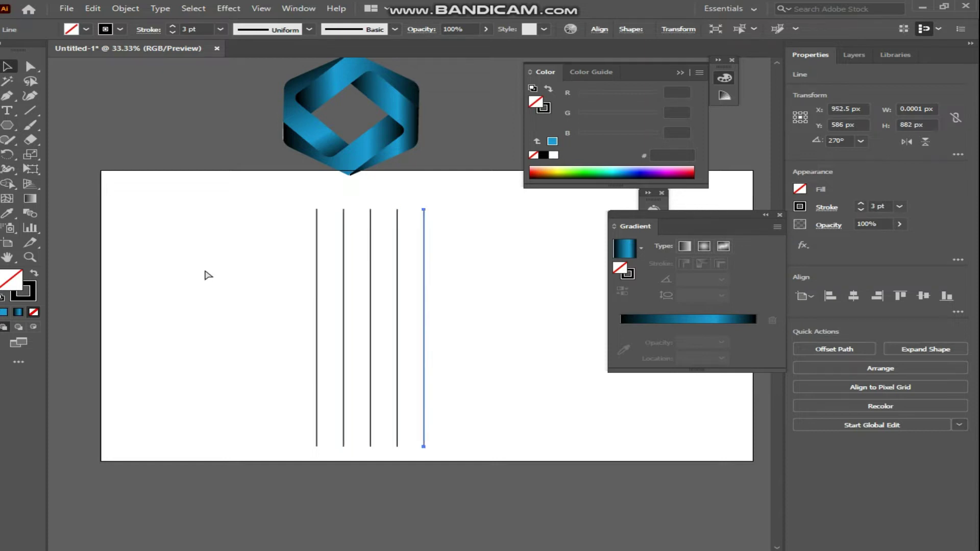
click(208, 277)
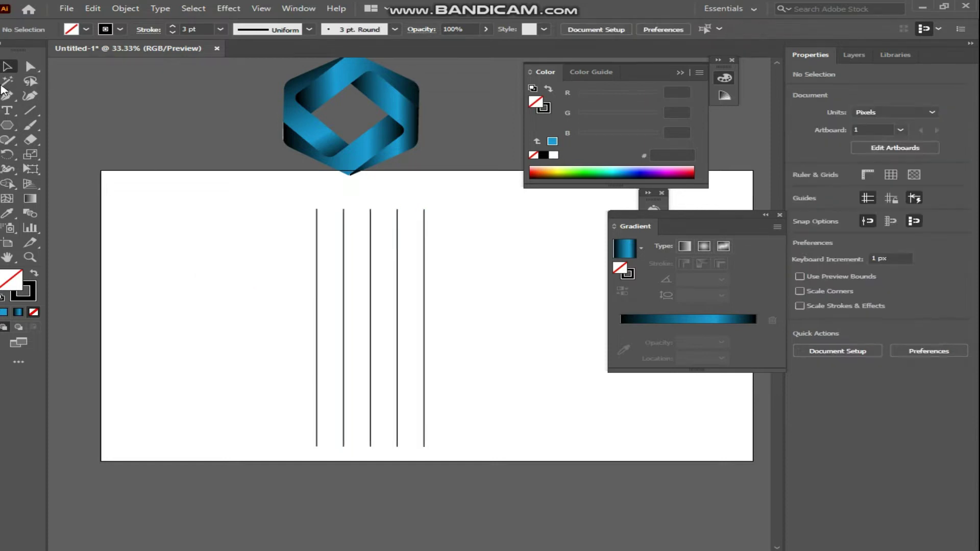
- Copy the five vertical lines, paste them in place and move the copies to the right of the originals
drag(508, 255, 306, 367)
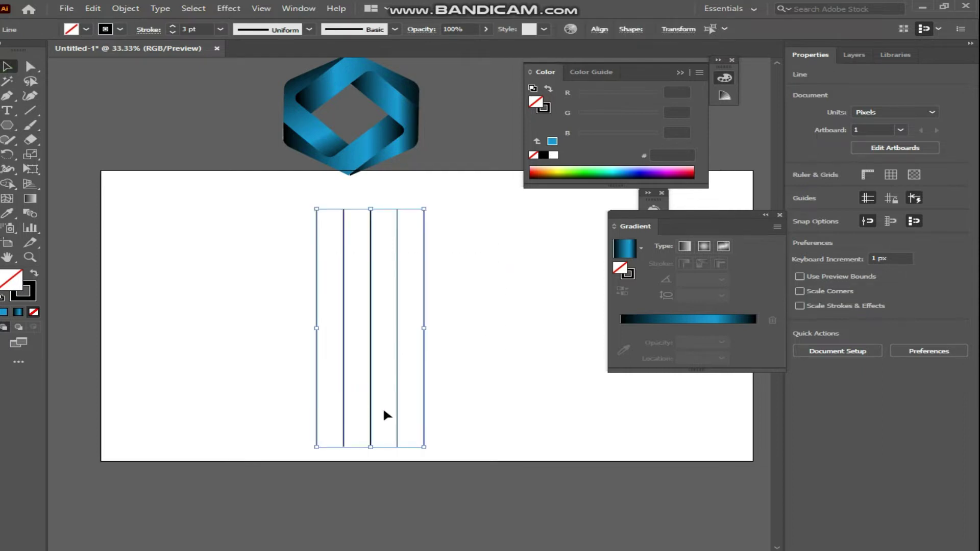
click(92, 9)
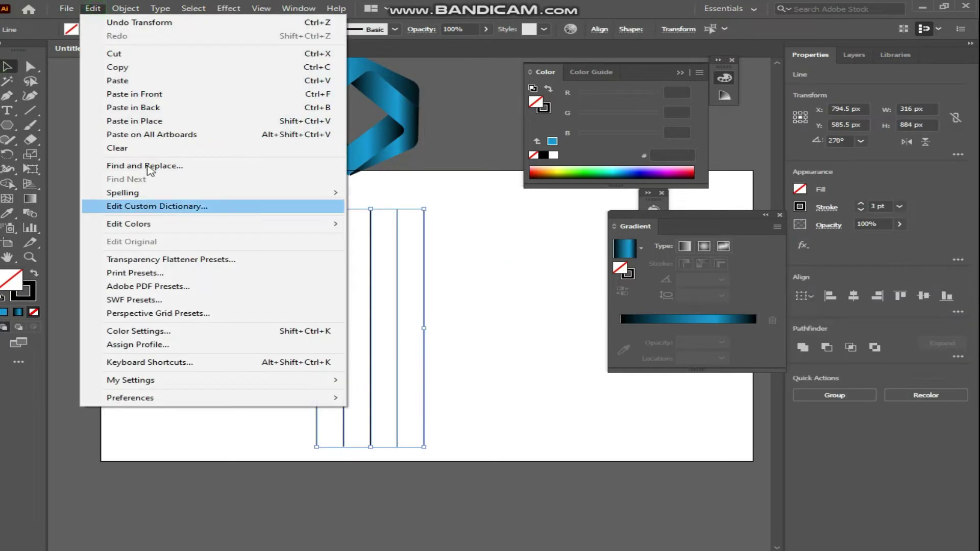
click(122, 67)
click(93, 9)
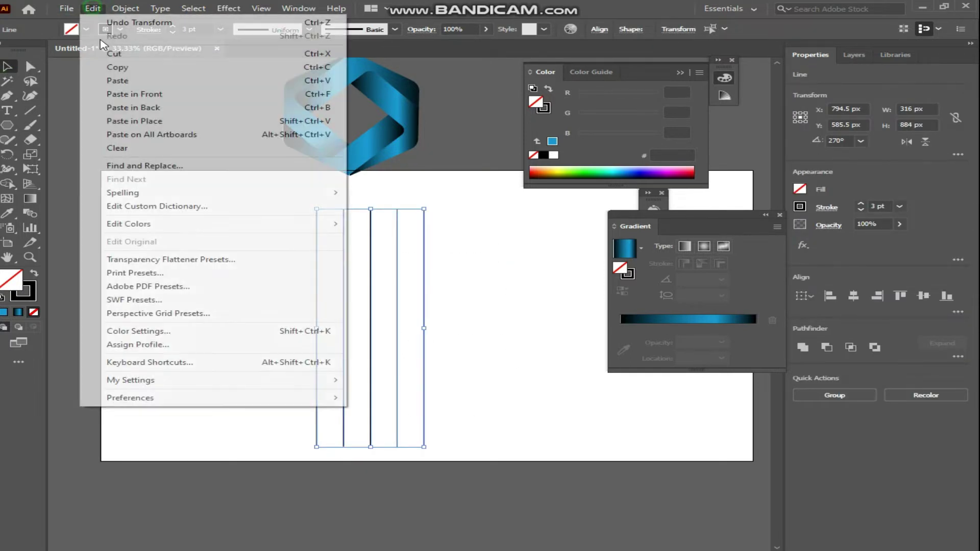
click(151, 121)
drag(422, 358, 550, 358)
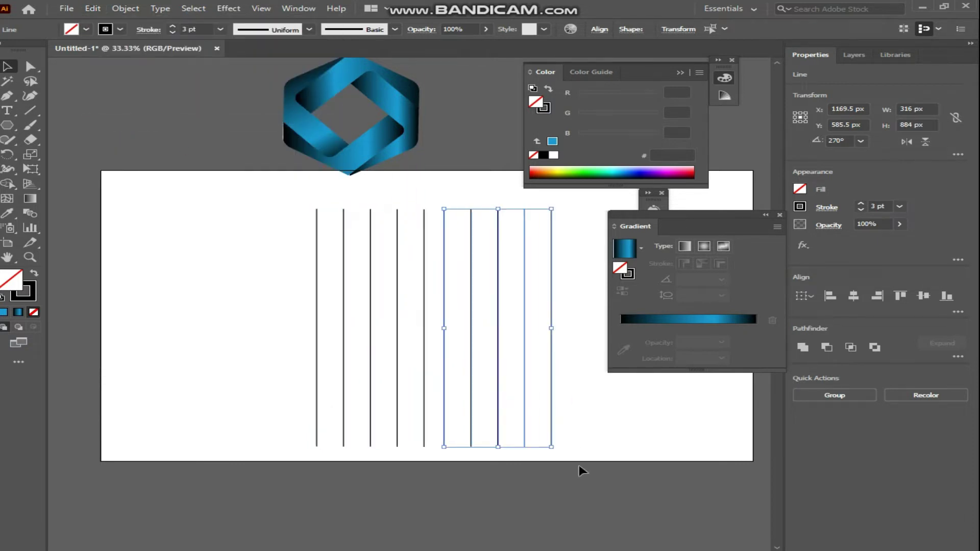
- Rotate the copied lines 90° to horizontal and centre them across the vertical lines to form a grid
drag(557, 452, 656, 279)
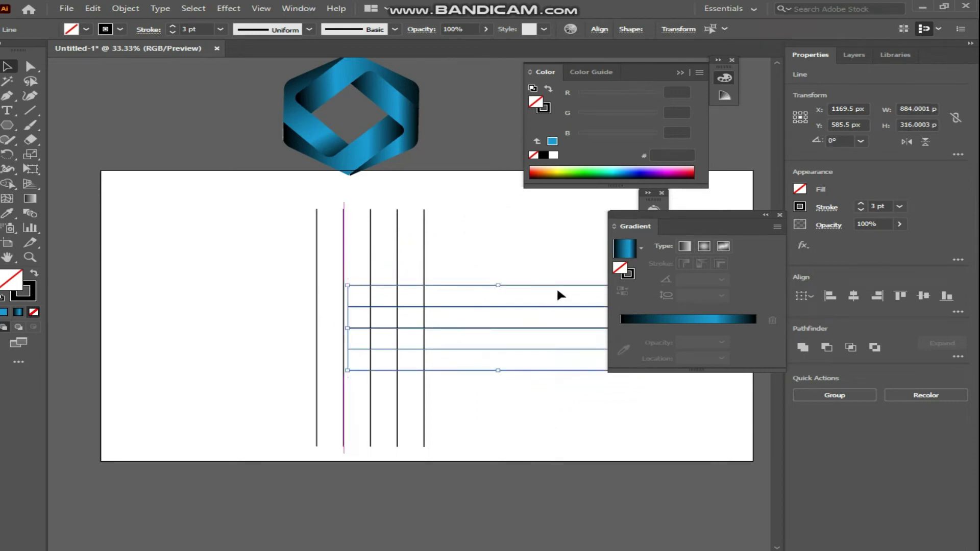
drag(525, 289, 434, 284)
key(Right)
key(Right)
key(Right)
key(Right)
key(Right)
key(Right)
key(Right)
key(Right)
key(Right)
key(Right)
key(Right)
key(Right)
key(Right)
key(Right)
key(Right)
key(Right)
key(Right)
key(Right)
key(Right)
key(Right)
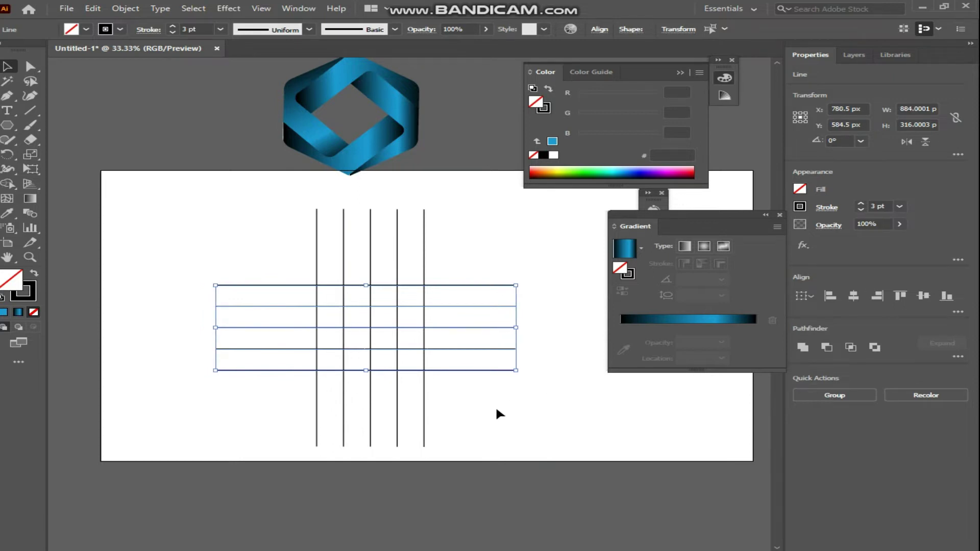
click(541, 407)
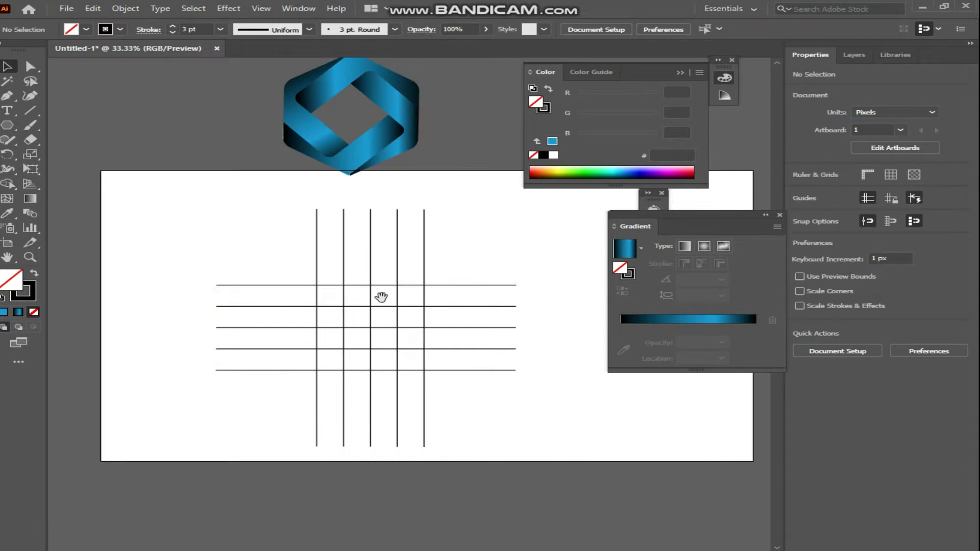
- Create a polygon with a 50 px radius and 6 sides in the empty area beside the grid
drag(554, 348, 469, 349)
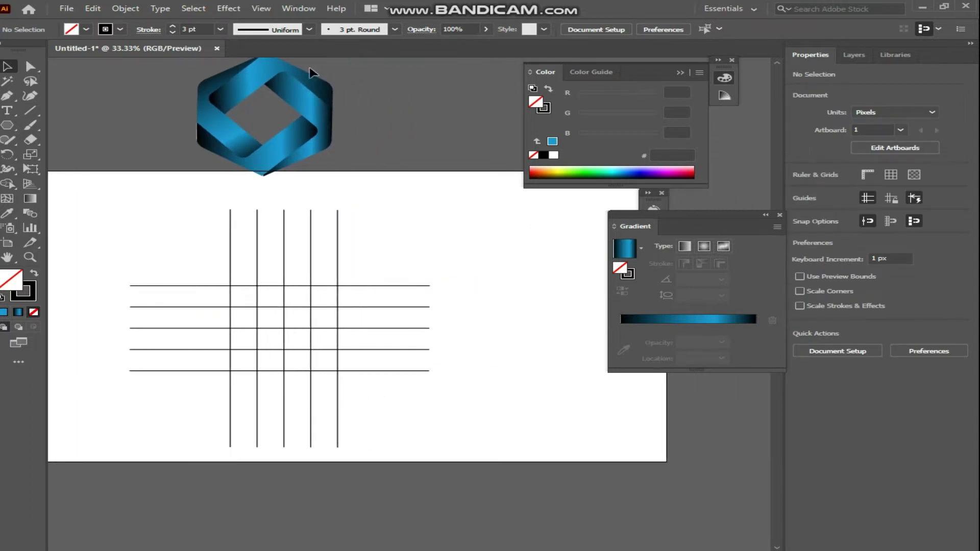
click(7, 125)
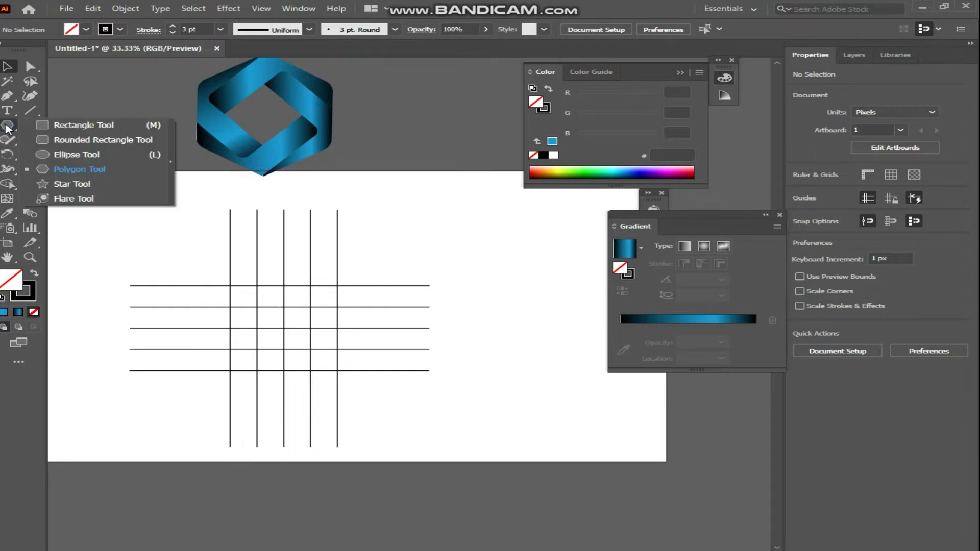
click(75, 170)
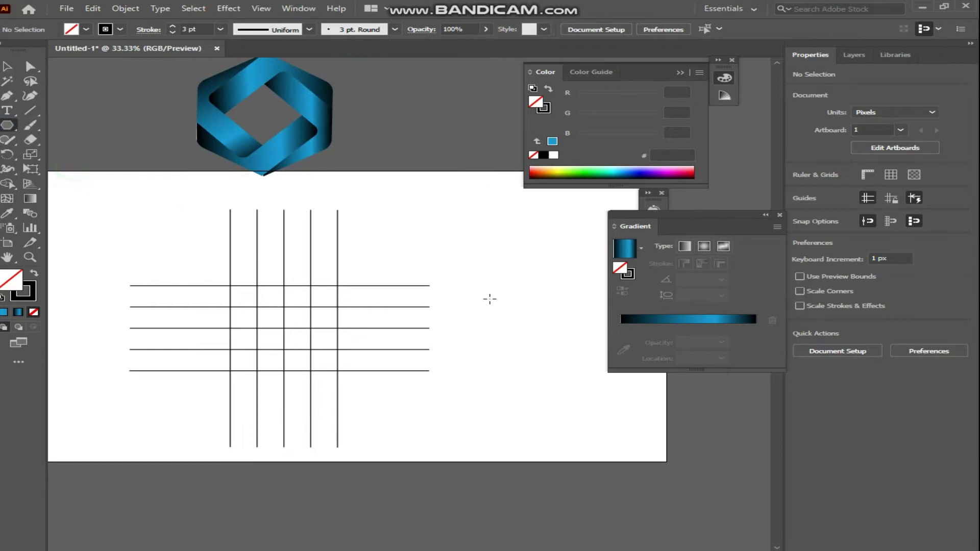
click(505, 291)
drag(487, 284, 448, 290)
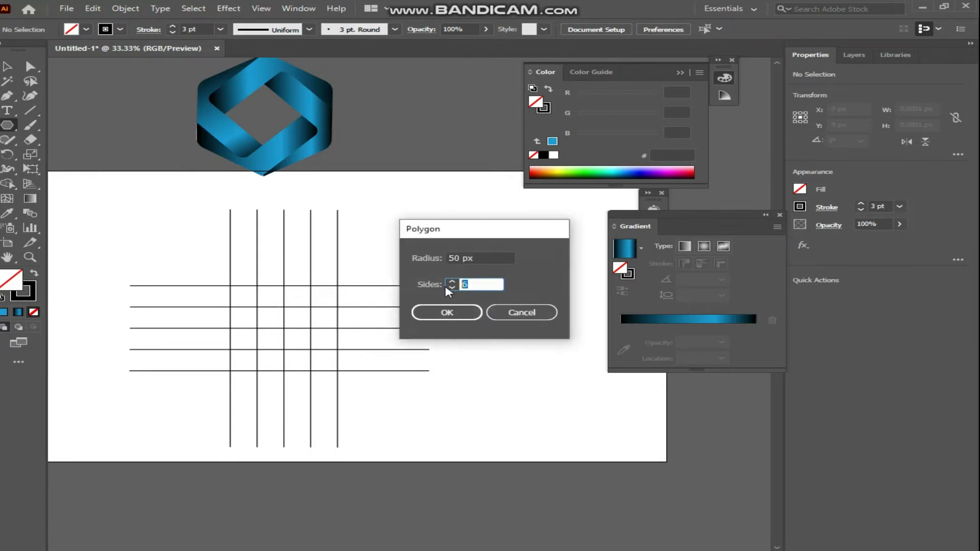
click(462, 313)
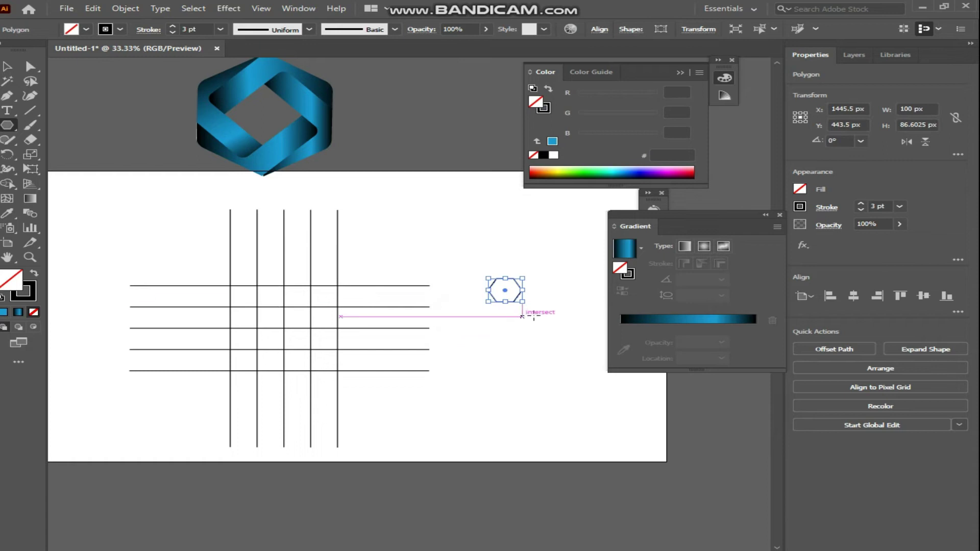
- Rotate the small hexagon 90° so it stands on a corner and move it up, clear of the grid
key(v)
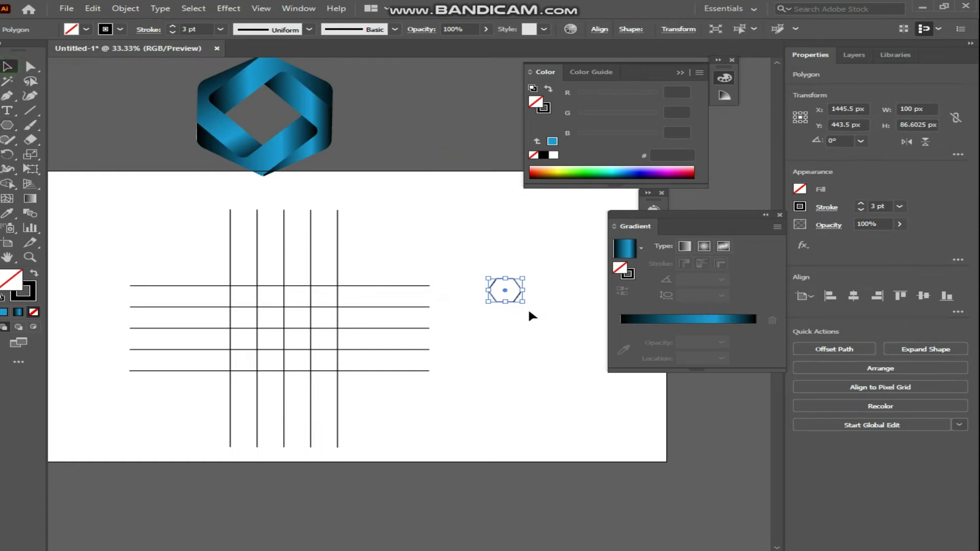
drag(526, 307, 551, 277)
drag(512, 312, 524, 310)
click(527, 327)
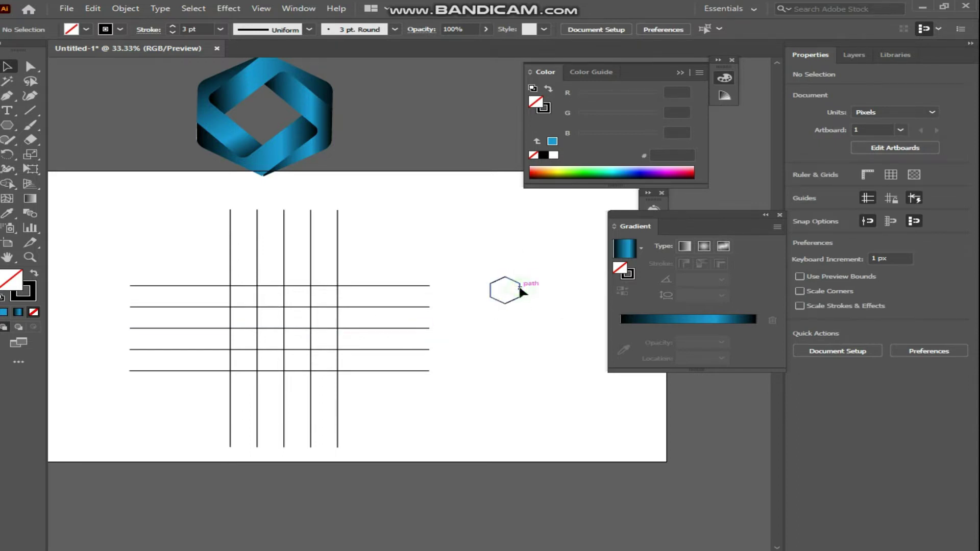
drag(520, 291, 526, 231)
- Select all ten grid lines and rotate them together so they run diagonally
click(529, 368)
drag(148, 422, 418, 357)
drag(442, 458, 529, 343)
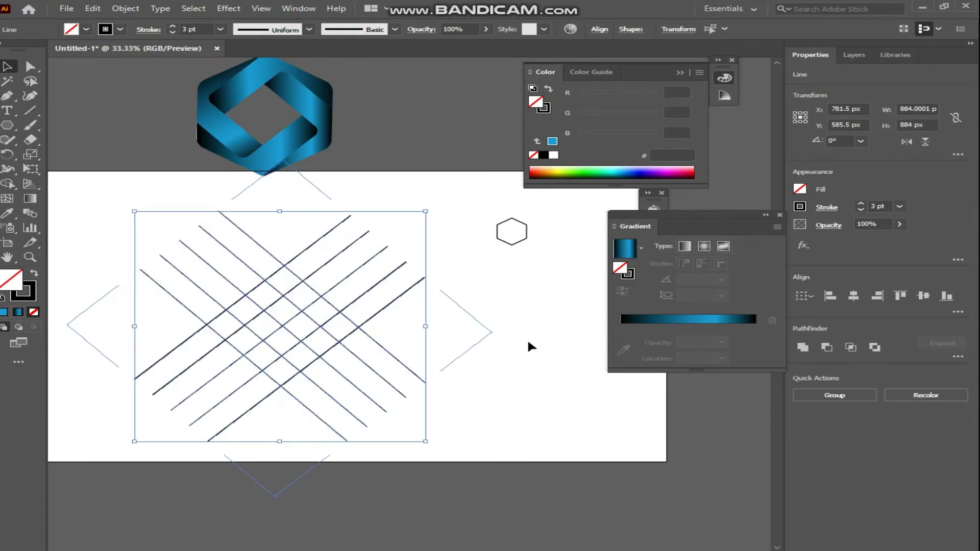
click(524, 380)
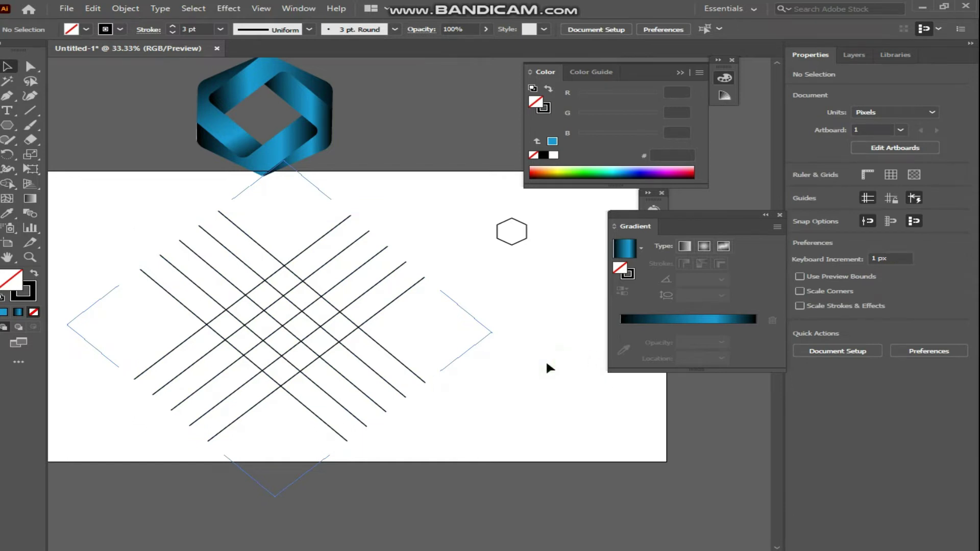
- Move the hexagon onto the grid so its top corner sits on the uppermost line intersection
scroll(295, 289, up, 1)
drag(350, 332, 198, 360)
click(565, 250)
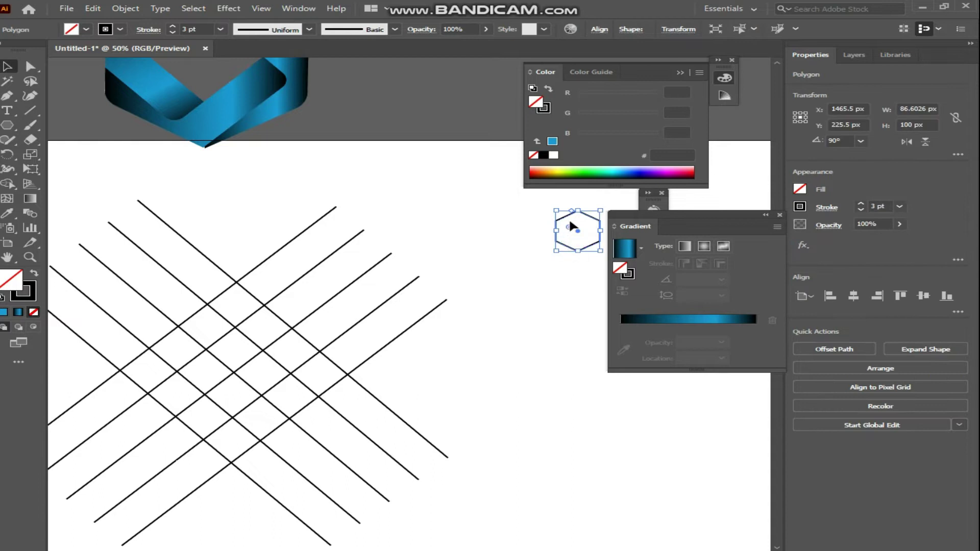
drag(568, 218, 225, 291)
key(z)
click(287, 280)
click(287, 280)
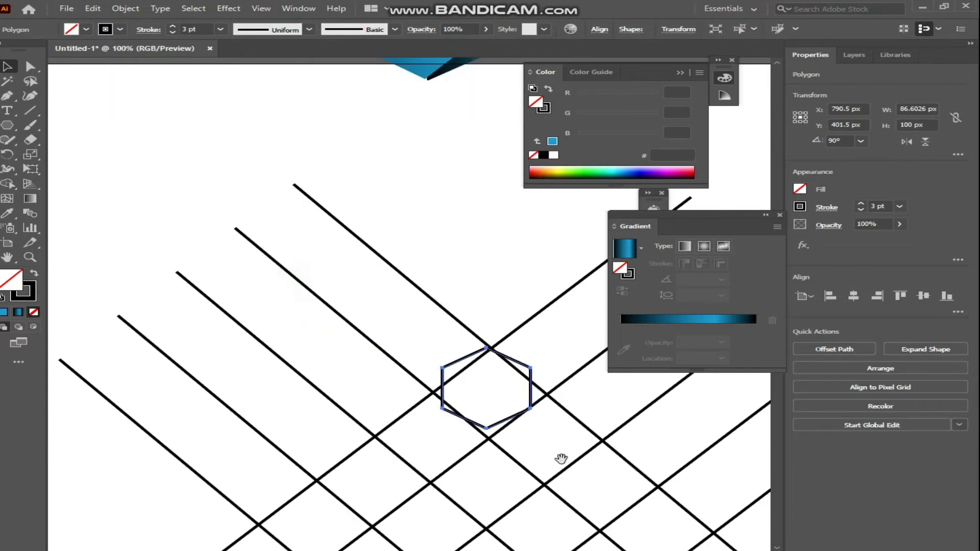
drag(556, 458, 347, 377)
key(v)
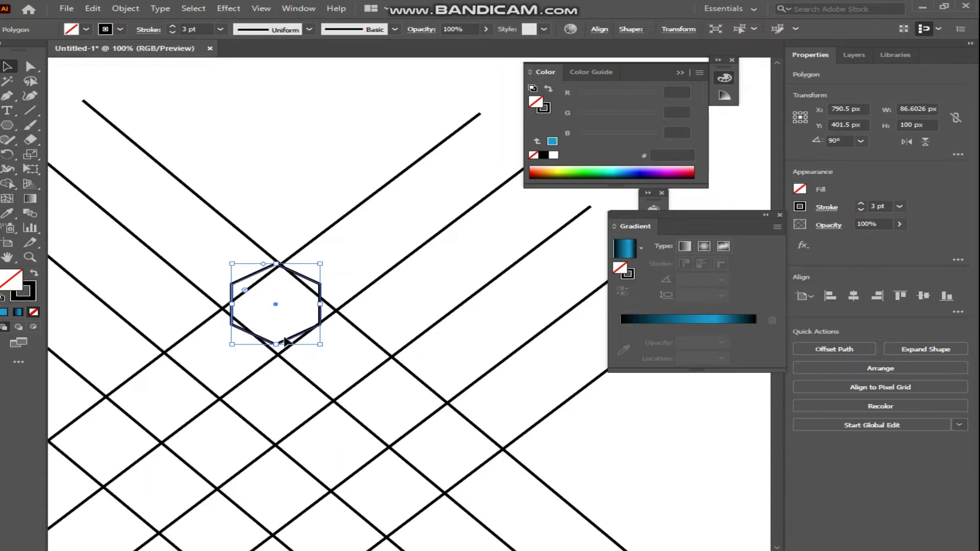
drag(306, 278, 315, 286)
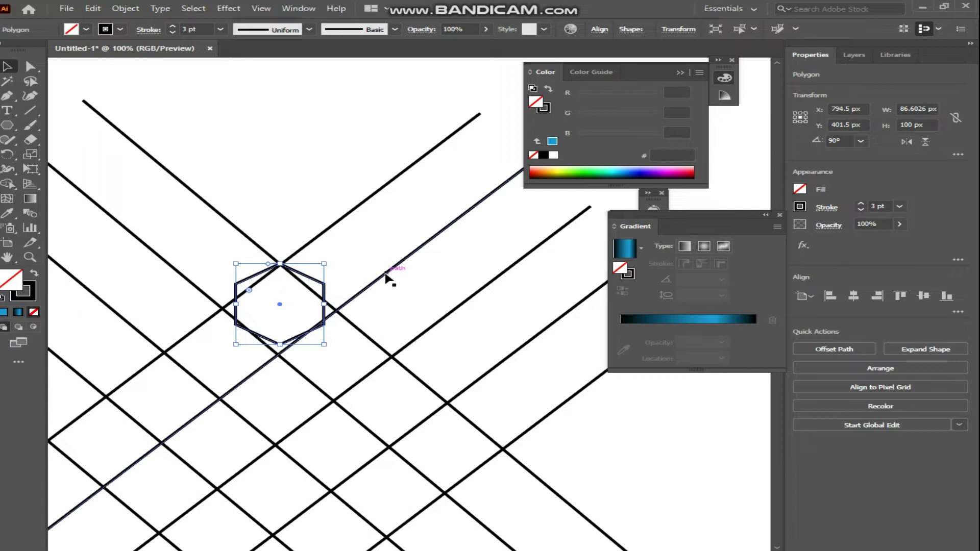
- Scale the hexagon down to the grid's lowest intersection, to about 384 px wide and 443 px high
key(alt+space)
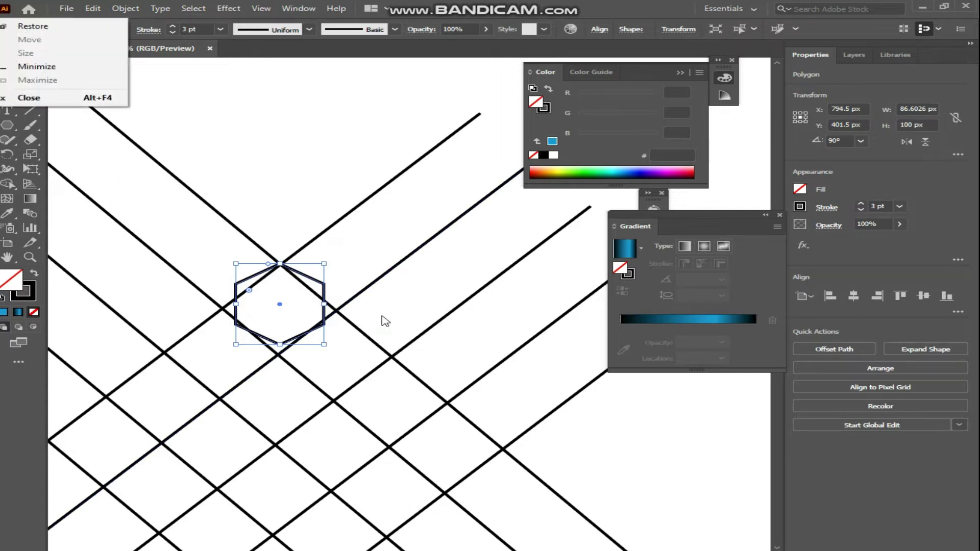
key(Escape)
key(ctrl+minus)
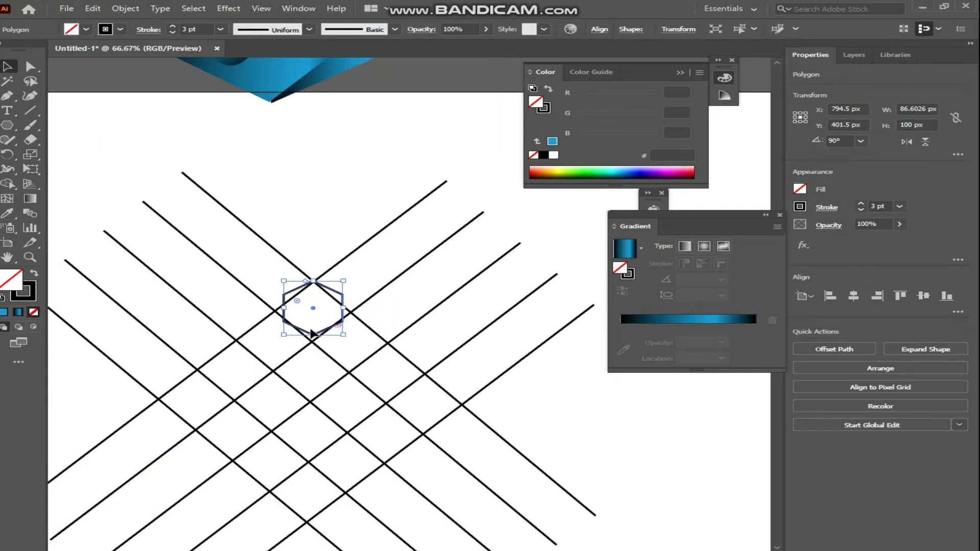
drag(389, 378, 404, 309)
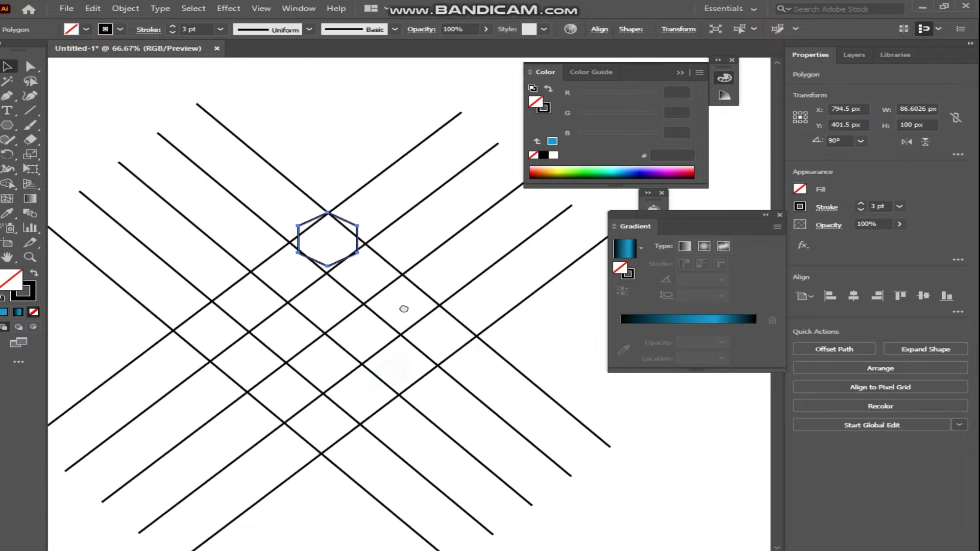
drag(328, 266, 325, 457)
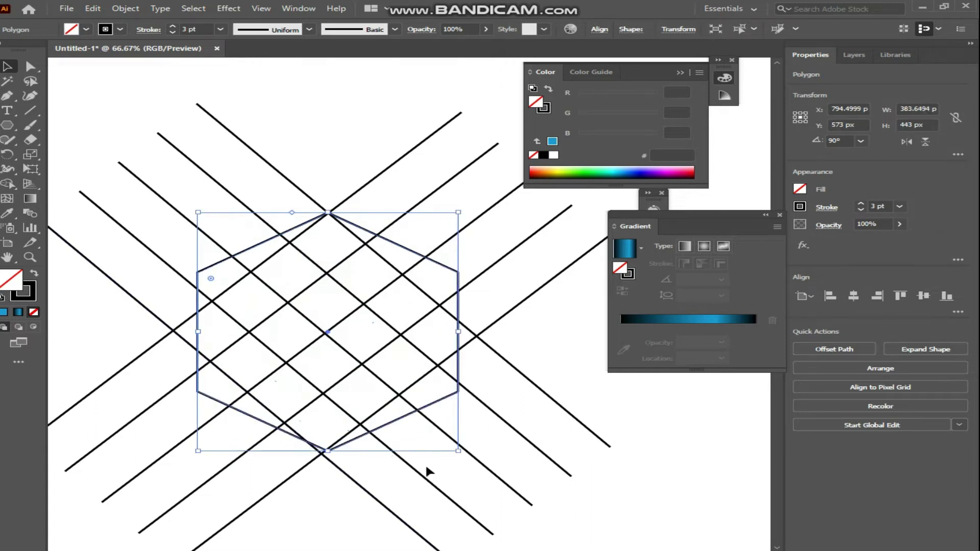
- Rotate the large hexagon slightly to about 89° and nudge it 2 px left to fit the top and bottom intersections
drag(462, 456, 453, 459)
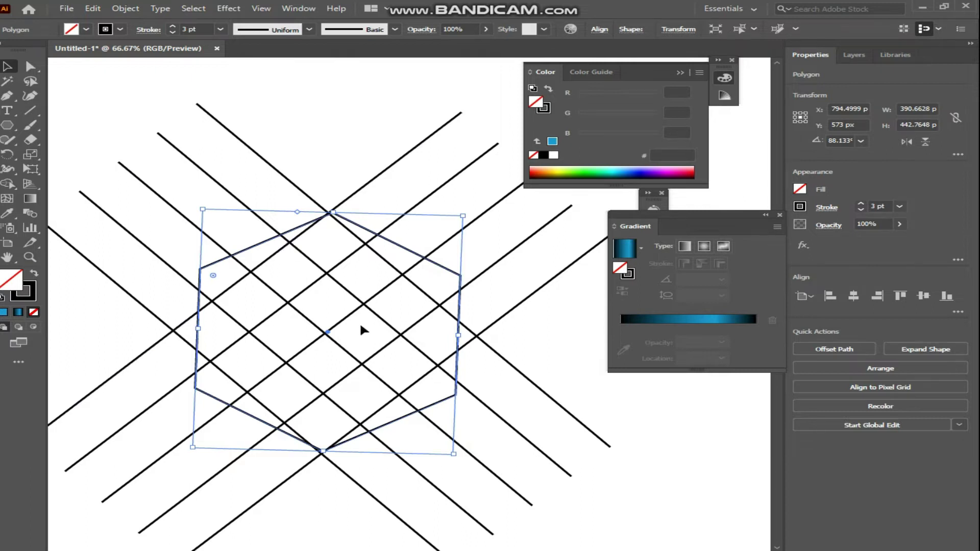
key(Left)
key(Left)
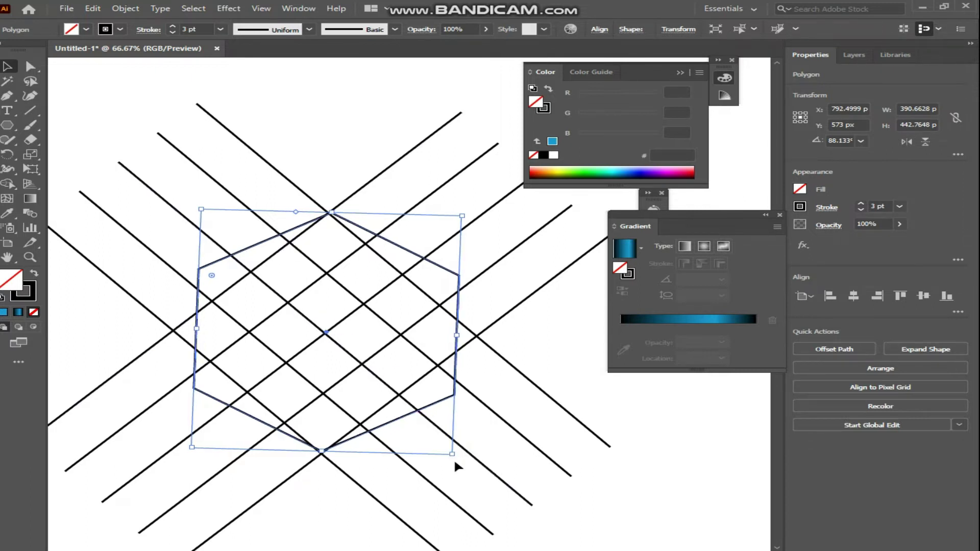
drag(454, 460, 461, 460)
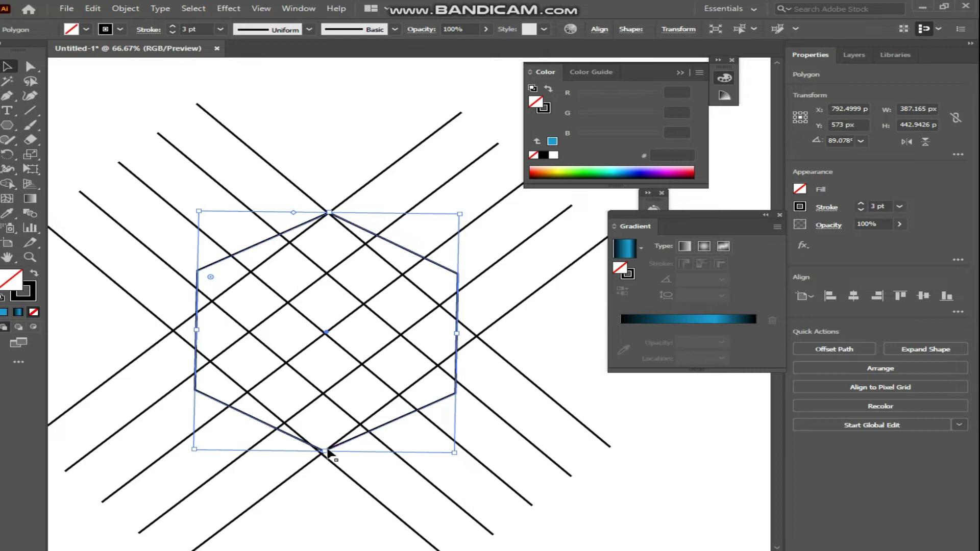
- Enlarge the hexagon to about 392 px wide and 448 px high so its lowest corner meets the bottom grid intersection
drag(323, 451, 322, 453)
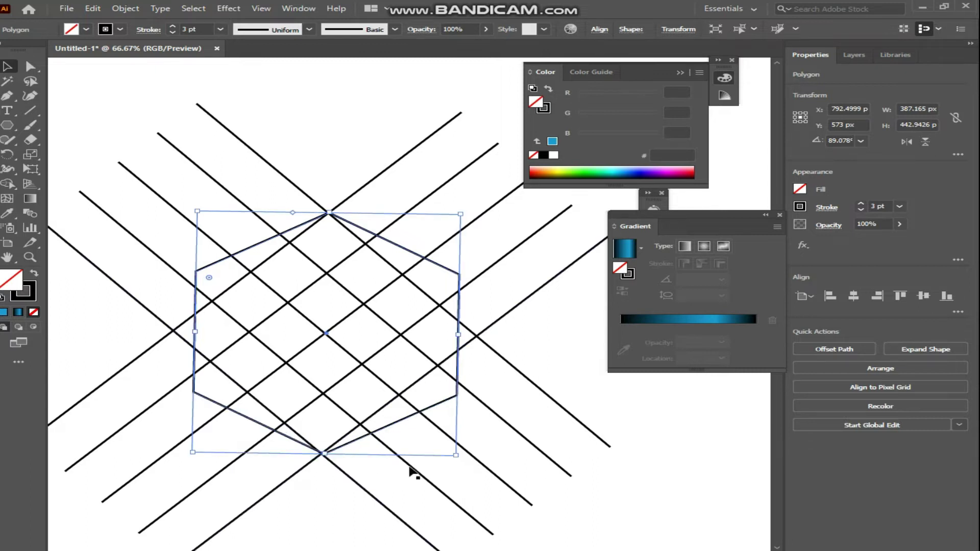
click(619, 505)
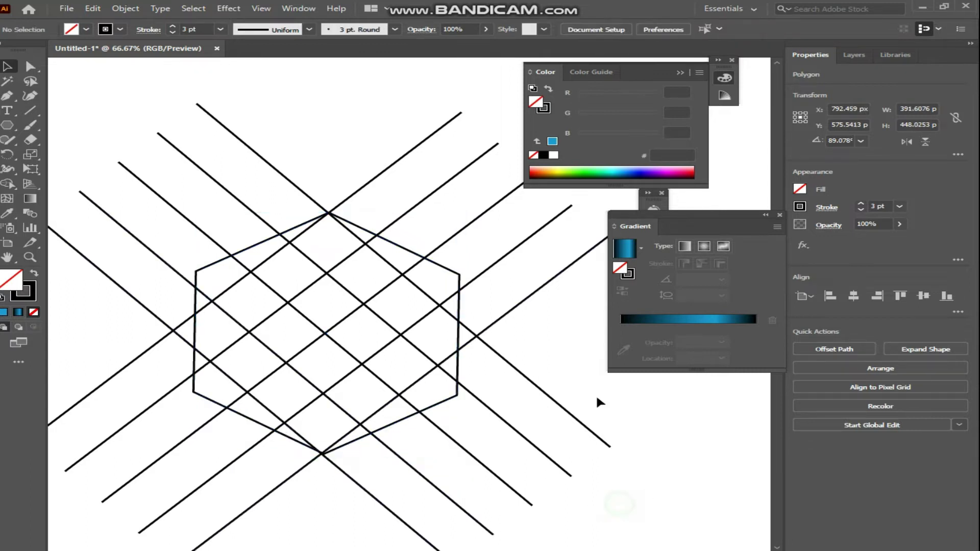
- Select the hexagon with all grid lines and merge the left band's regions into one black shape with Shape Builder
key(z)
click(346, 360)
drag(367, 280, 345, 323)
key(ctrl+minus)
key(ctrl+minus)
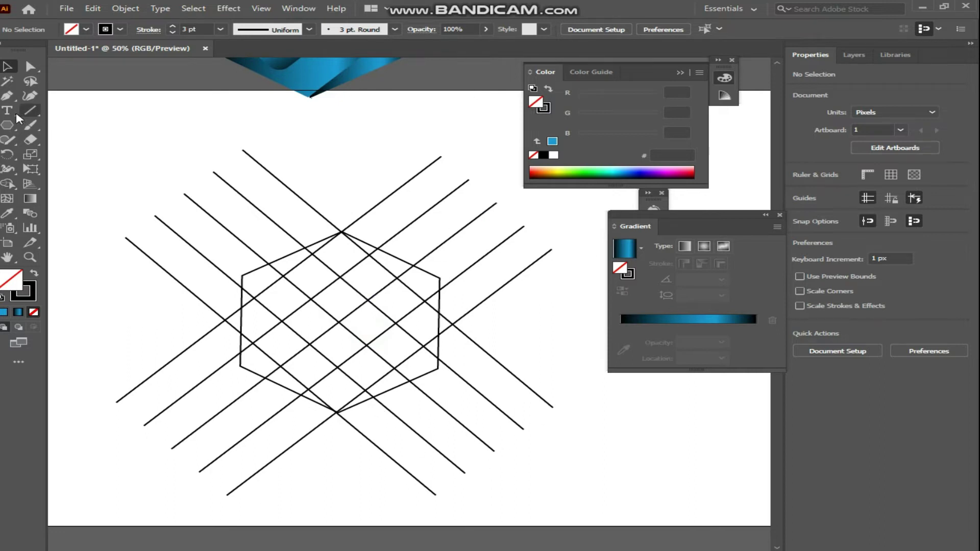
drag(96, 130, 546, 493)
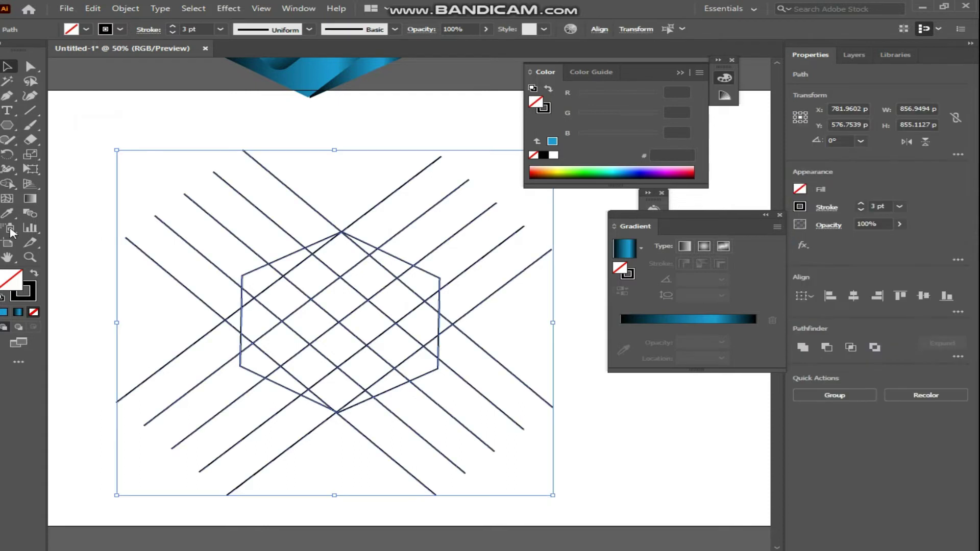
click(7, 183)
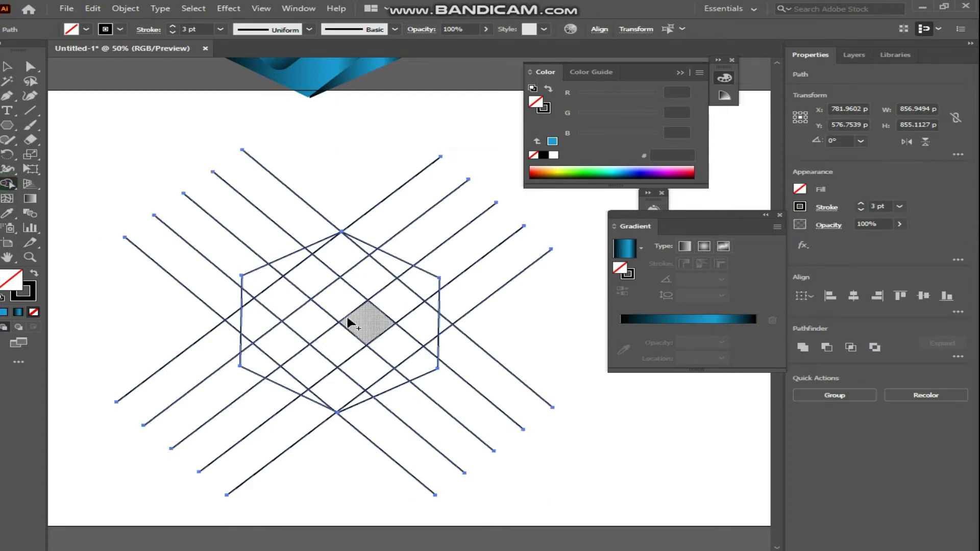
key(ctrl+plus)
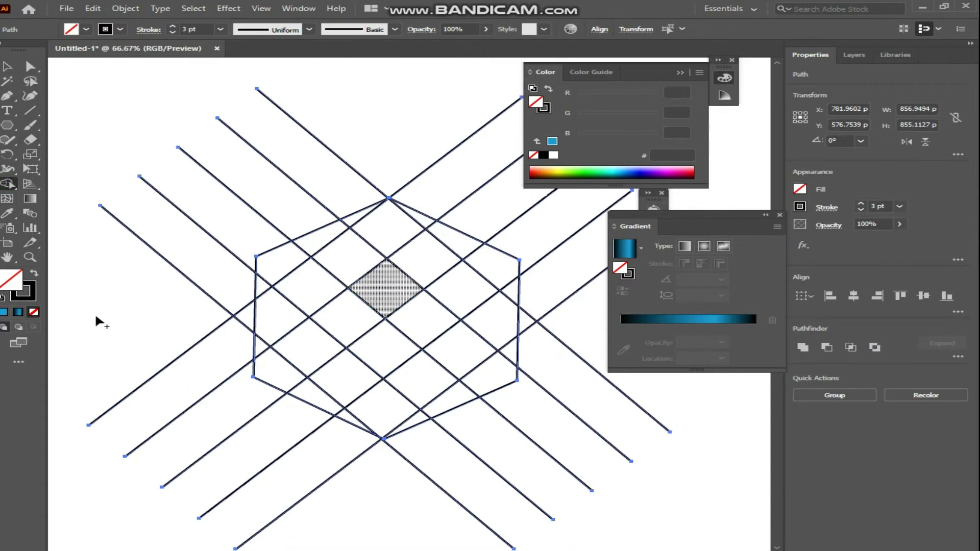
click(34, 275)
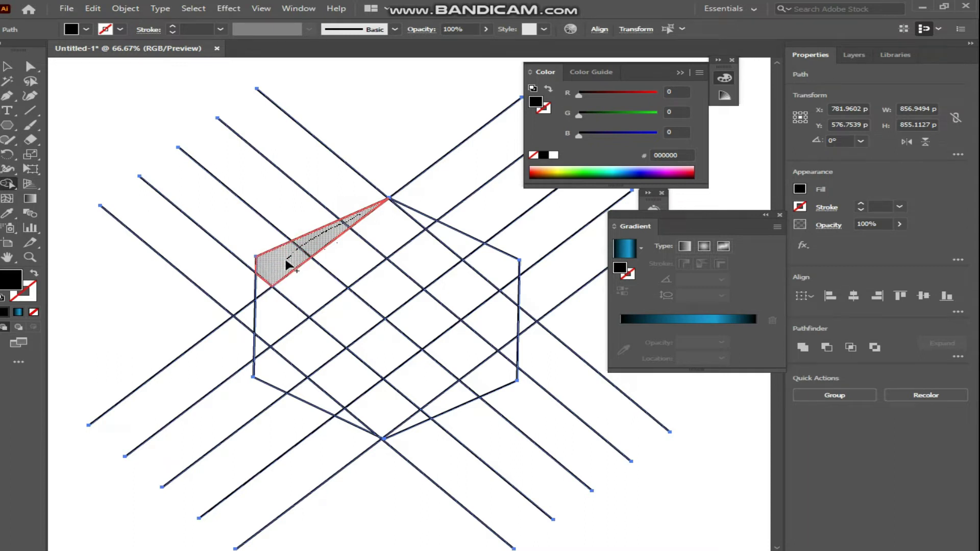
mouse_move(286, 259)
mouse_down()
mouse_move(263, 286)
mouse_move(265, 300)
mouse_move(350, 375)
mouse_up()
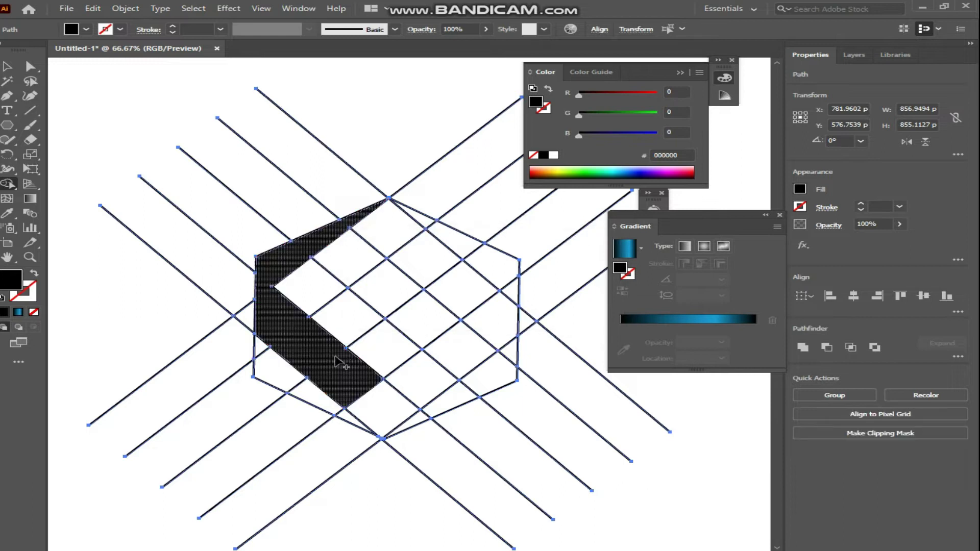
- Set the fill to dark blue 1e1e9b and merge the regions of the lower band into one shape
double_click(11, 281)
click(747, 181)
click(944, 125)
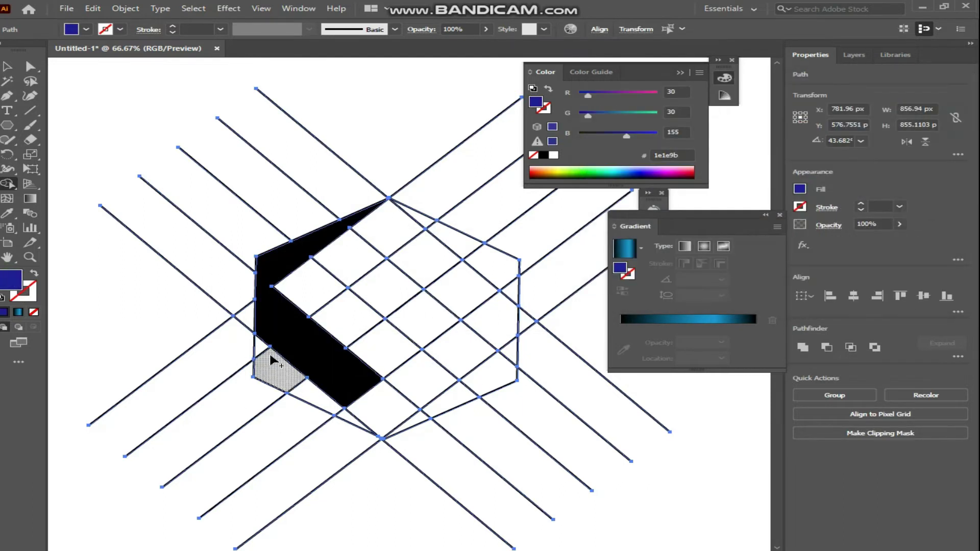
mouse_move(261, 349)
mouse_down()
mouse_move(351, 422)
mouse_move(413, 395)
mouse_move(459, 358)
mouse_up()
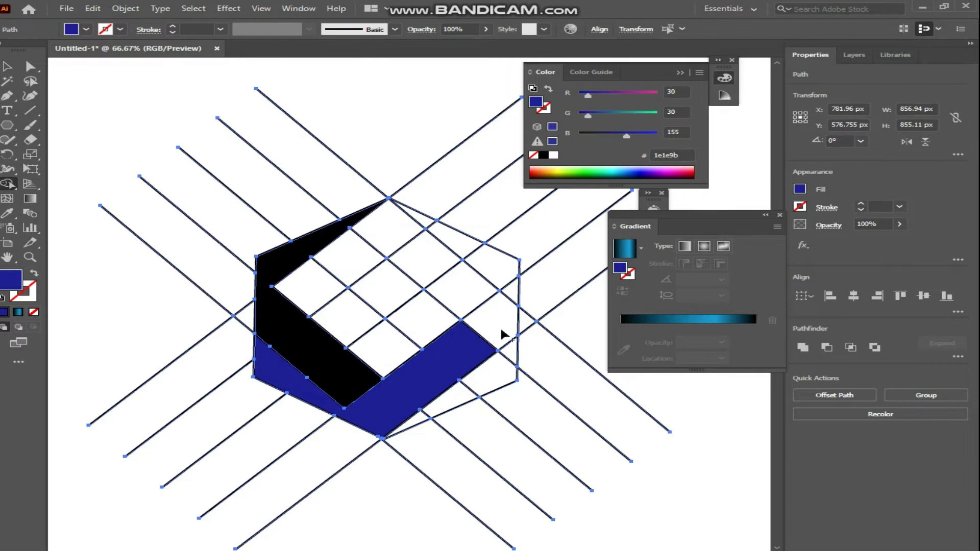
- Set the fill to magenta d825c3 and merge the regions of the right-hand band into one shape
double_click(7, 282)
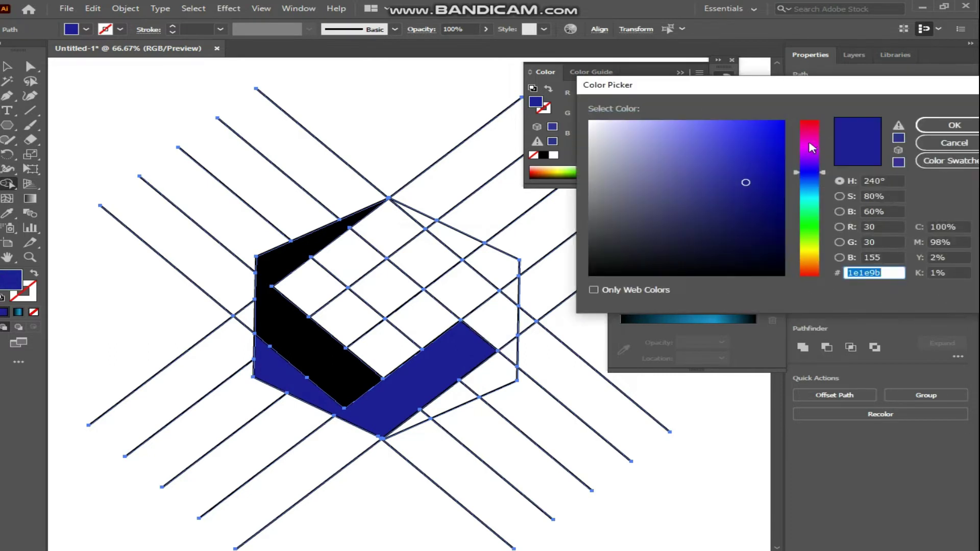
click(815, 148)
click(753, 139)
key(Return)
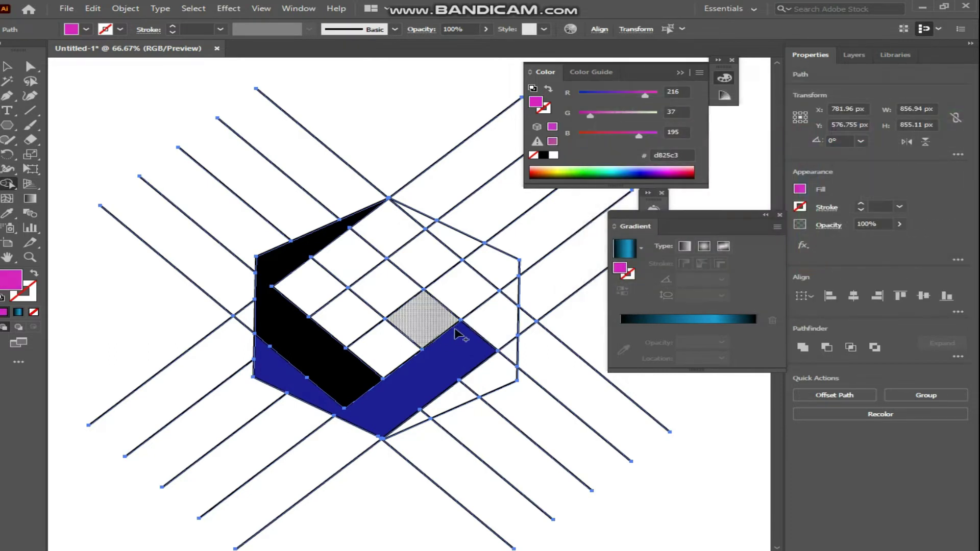
mouse_move(414, 427)
mouse_down()
mouse_move(482, 393)
mouse_move(512, 364)
mouse_move(501, 328)
mouse_move(438, 267)
mouse_up()
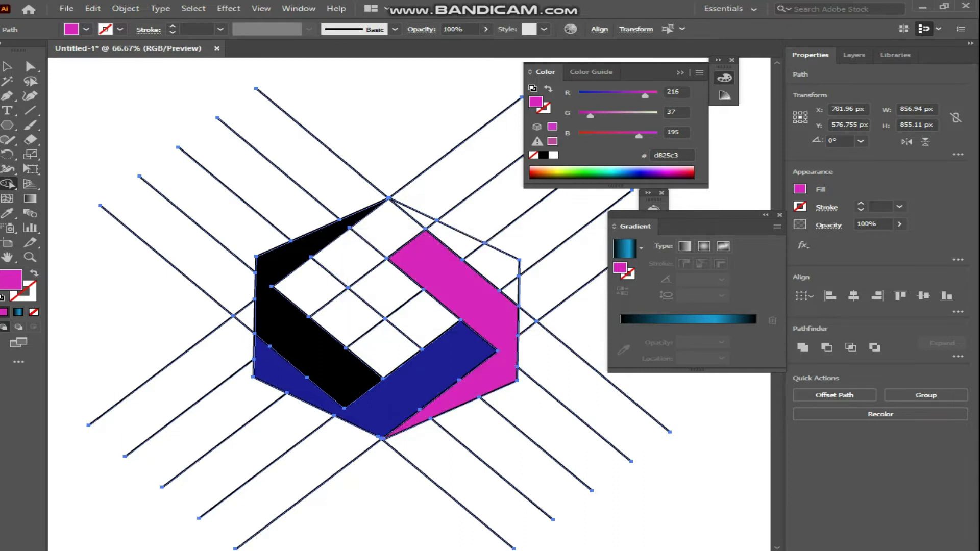
- Set the fill to blue 162999 and merge the remaining regions of the upper band into one shape
double_click(11, 279)
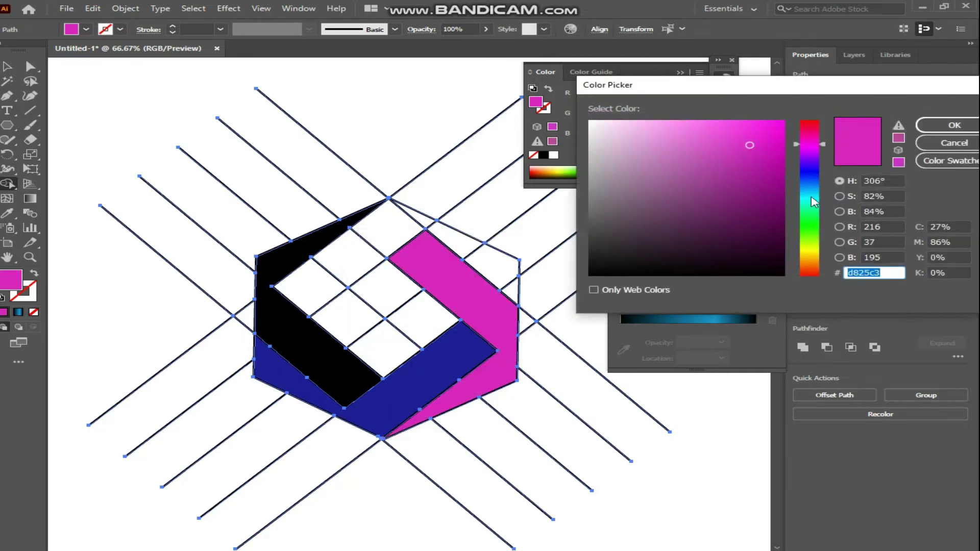
click(815, 180)
click(758, 183)
click(947, 125)
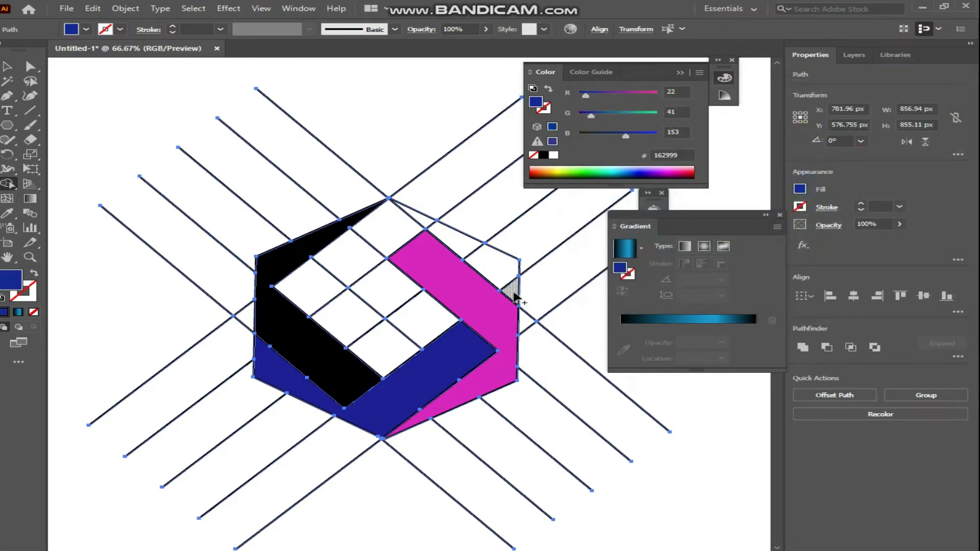
mouse_move(511, 297)
mouse_down()
mouse_move(489, 263)
mouse_move(418, 220)
mouse_move(362, 245)
mouse_move(310, 293)
mouse_up()
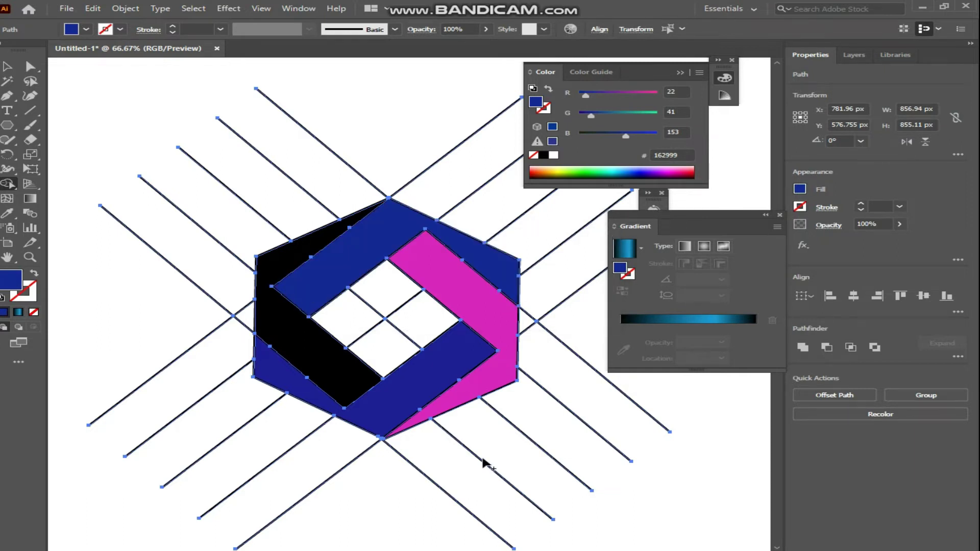
- Select the four coloured bands together and cut them out of the grid
key(ctrl+minus)
key(ctrl+minus)
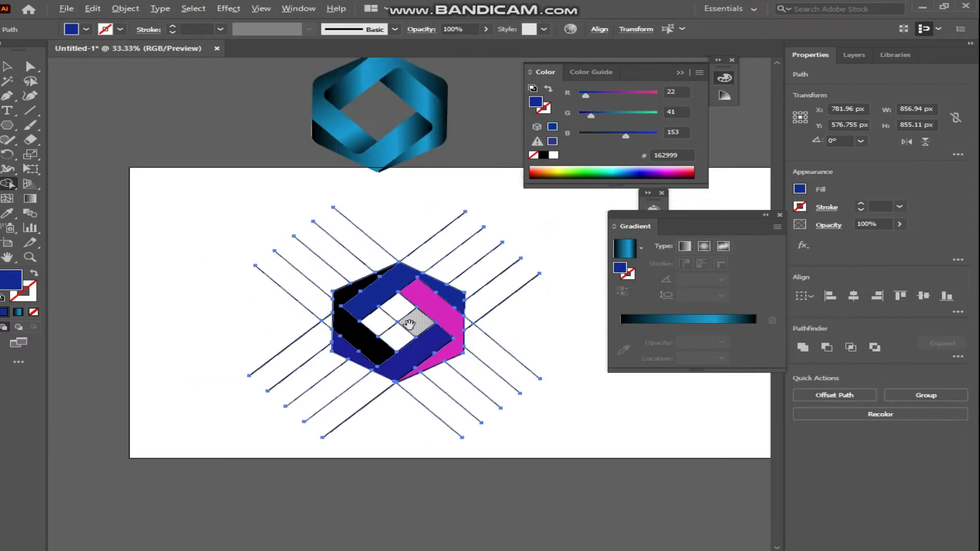
click(7, 66)
click(179, 313)
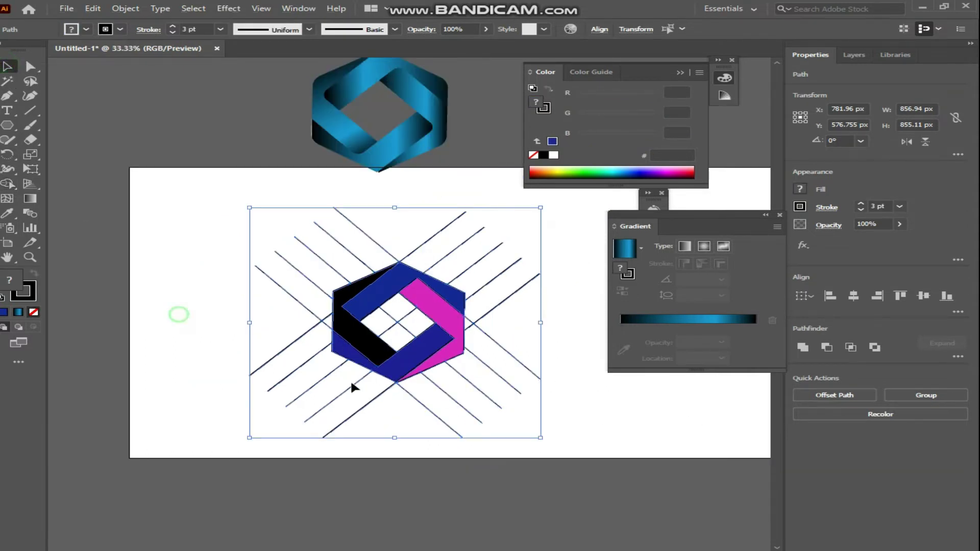
click(363, 338)
shift+click(408, 364)
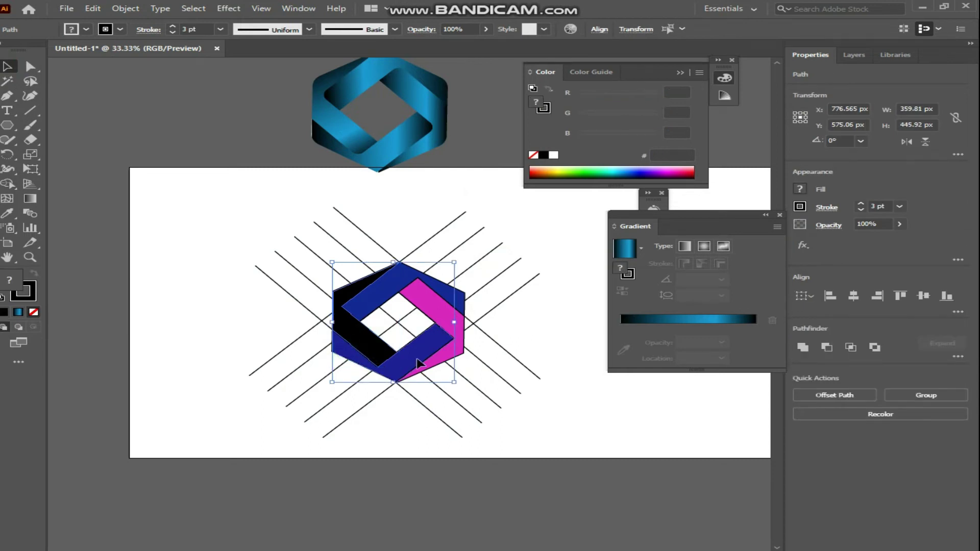
shift+click(444, 357)
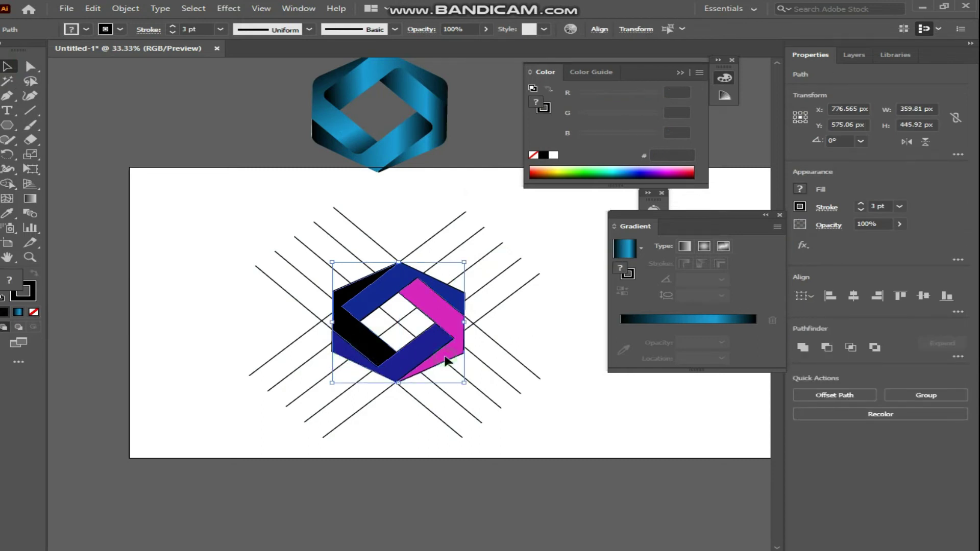
shift+click(439, 293)
click(92, 8)
click(123, 55)
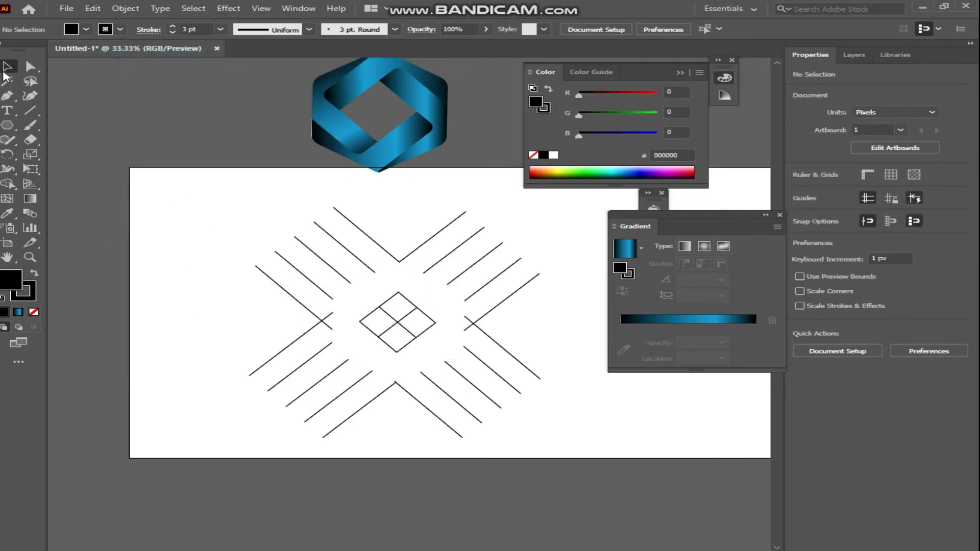
- Delete all leftover grid lines and paste the four bands in front at their original position
drag(417, 347, 559, 435)
key(Delete)
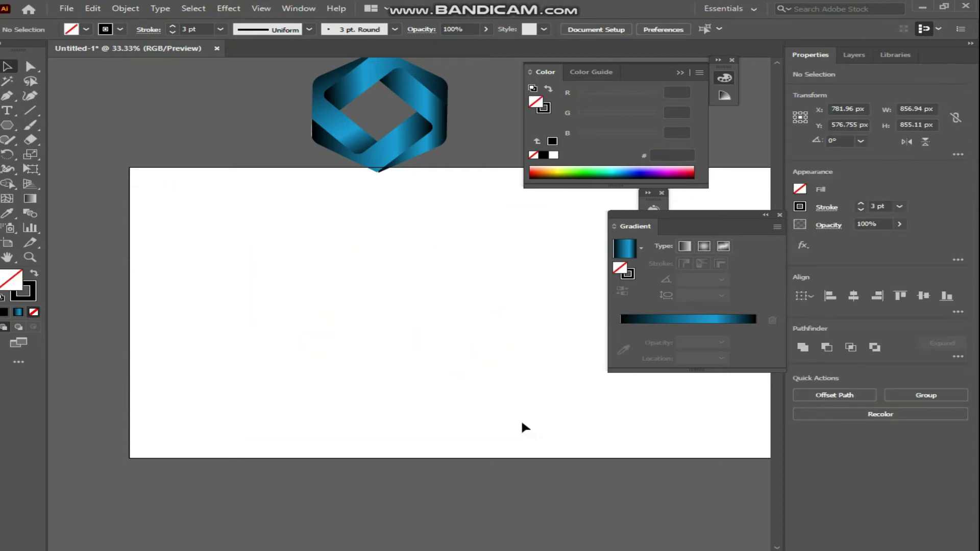
click(92, 8)
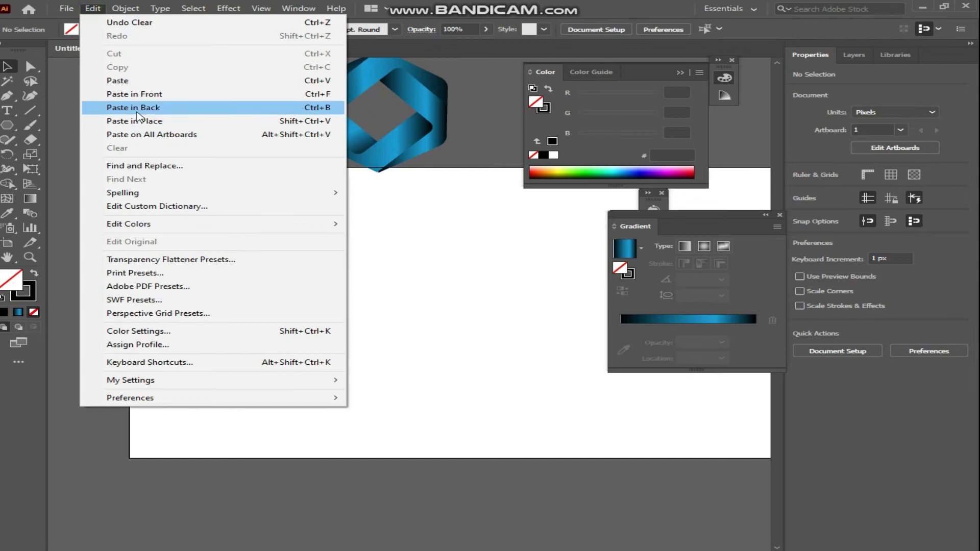
click(131, 94)
click(542, 353)
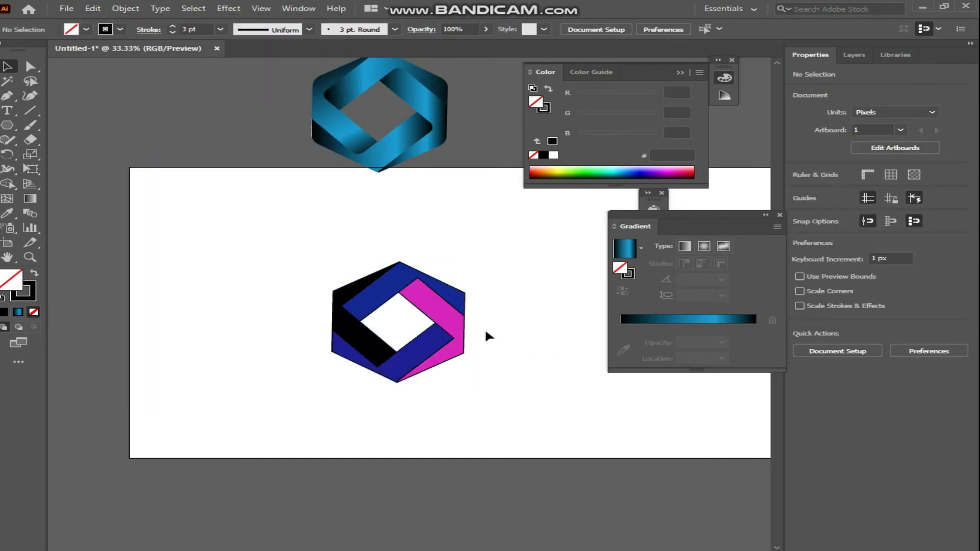
- Scale the four-band hexagon up to about 562 px wide and 642 px high and move it higher on the artboard
scroll(469, 329, up, 1)
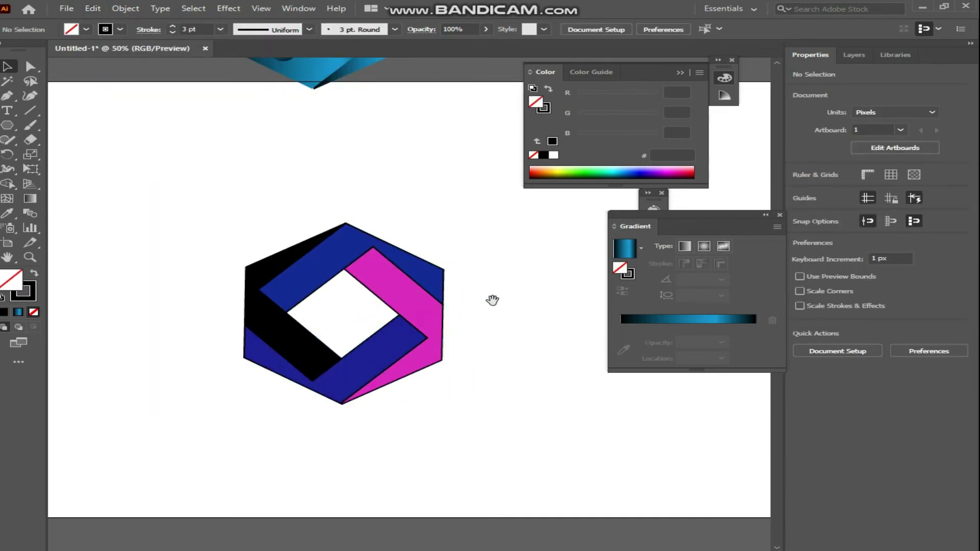
scroll(485, 307, down, 1)
drag(359, 402, 533, 426)
drag(473, 312, 460, 263)
click(547, 324)
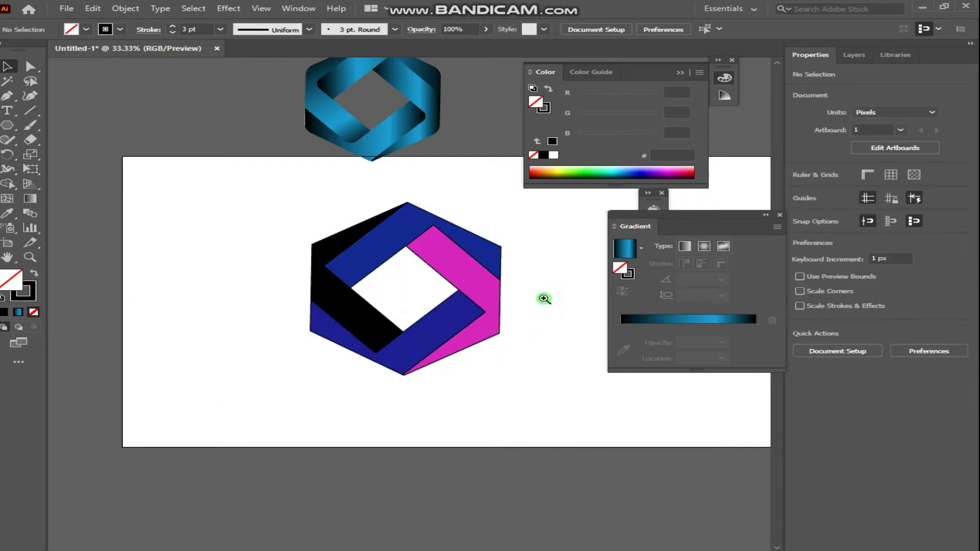
- Round the inner outside corner of each of the four bands to about 44.6 px with the Direct Selection tool
ctrl+click(544, 299)
drag(391, 305, 562, 336)
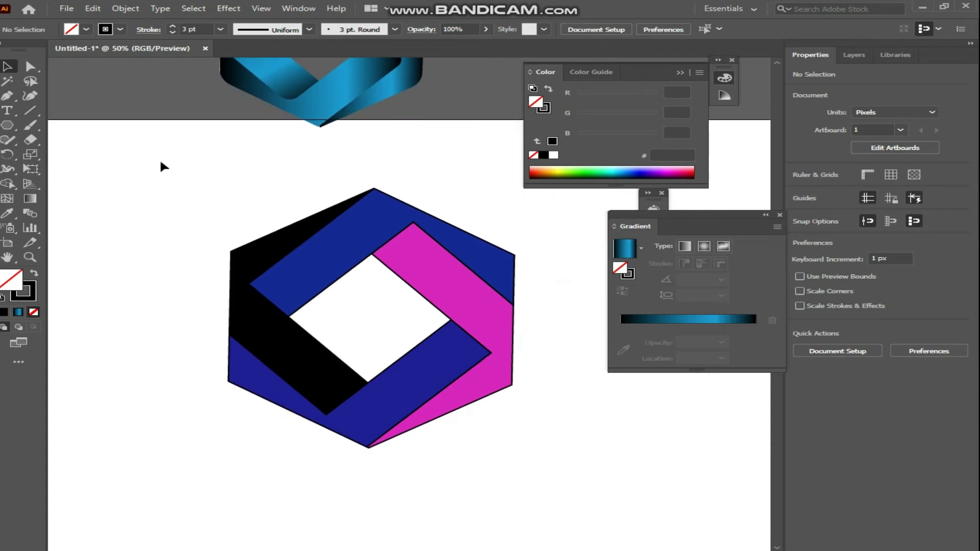
click(30, 67)
drag(131, 175, 551, 479)
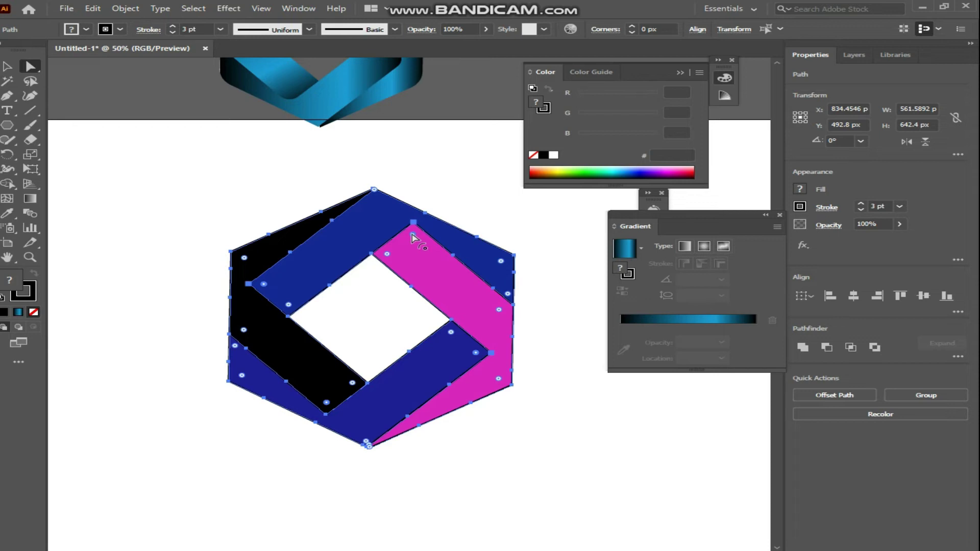
drag(412, 236, 407, 249)
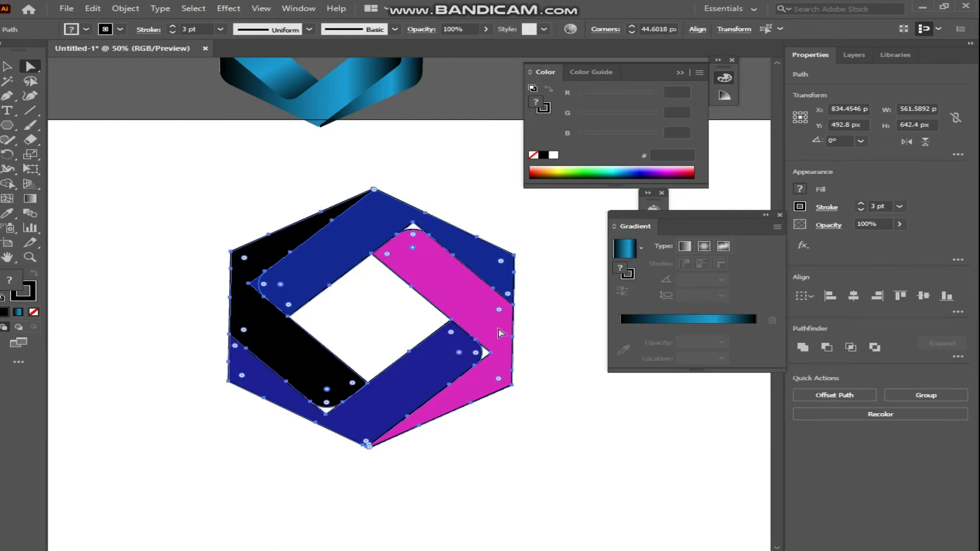
click(539, 452)
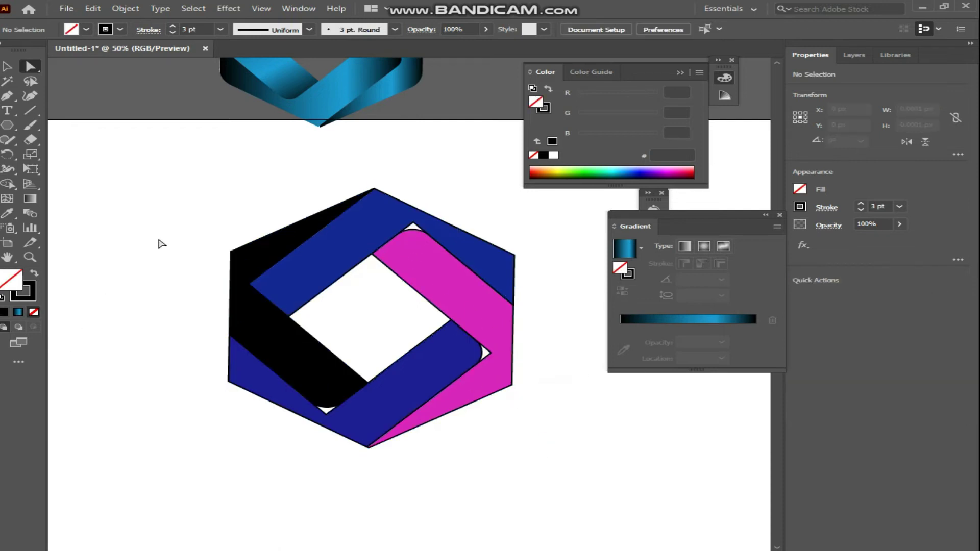
- Select all bands and merge the small gaps at the rounded corners into the neighbouring bands with Shape Builder, using no fill
drag(148, 185, 561, 479)
click(7, 184)
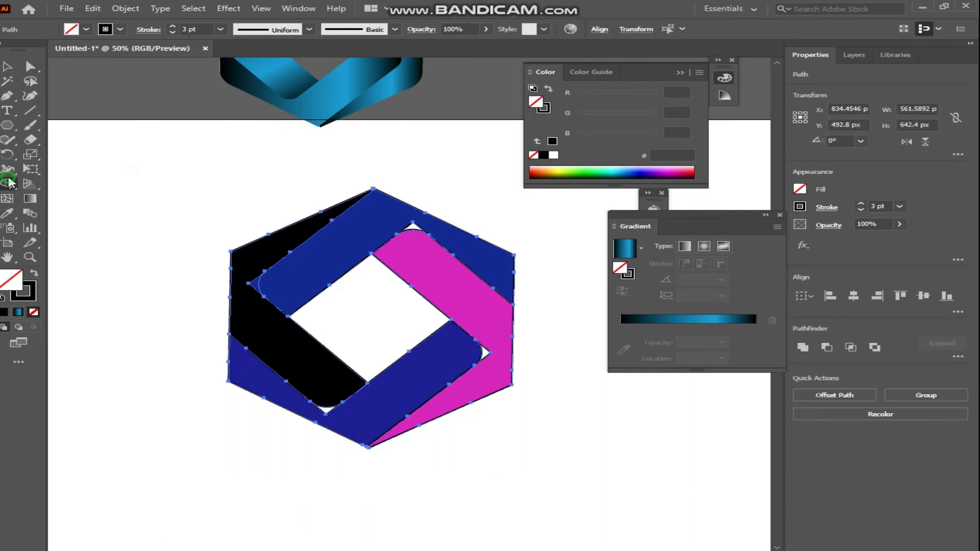
drag(440, 229, 406, 226)
mouse_move(305, 232)
mouse_down()
mouse_move(250, 258)
mouse_move(256, 289)
mouse_move(228, 308)
mouse_move(226, 352)
mouse_up()
drag(293, 411, 364, 420)
drag(491, 331, 486, 411)
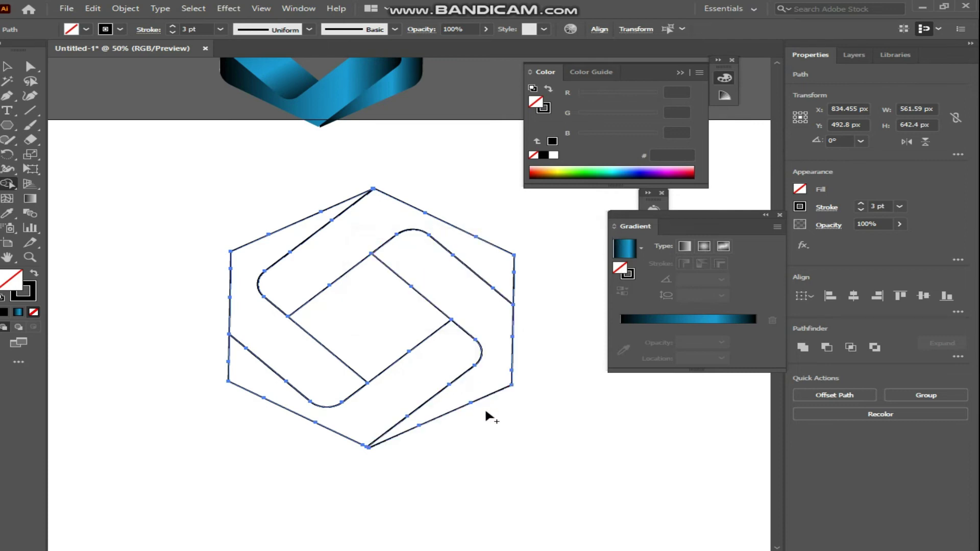
- Round the hexagon's four outer side corners to about 62.7 px, leaving the top and bottom corners sharp
key(v)
click(94, 176)
drag(137, 180, 563, 464)
click(149, 193)
click(31, 68)
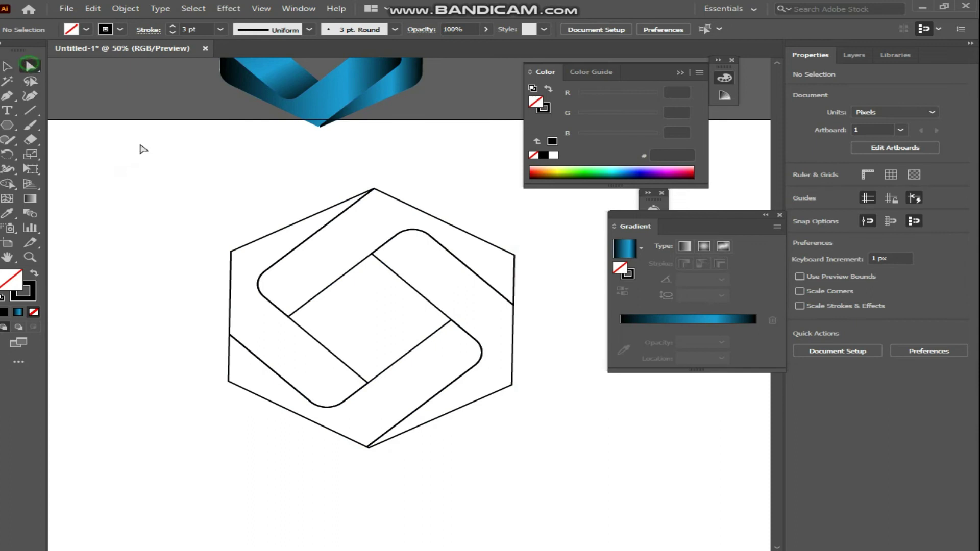
drag(152, 193, 582, 478)
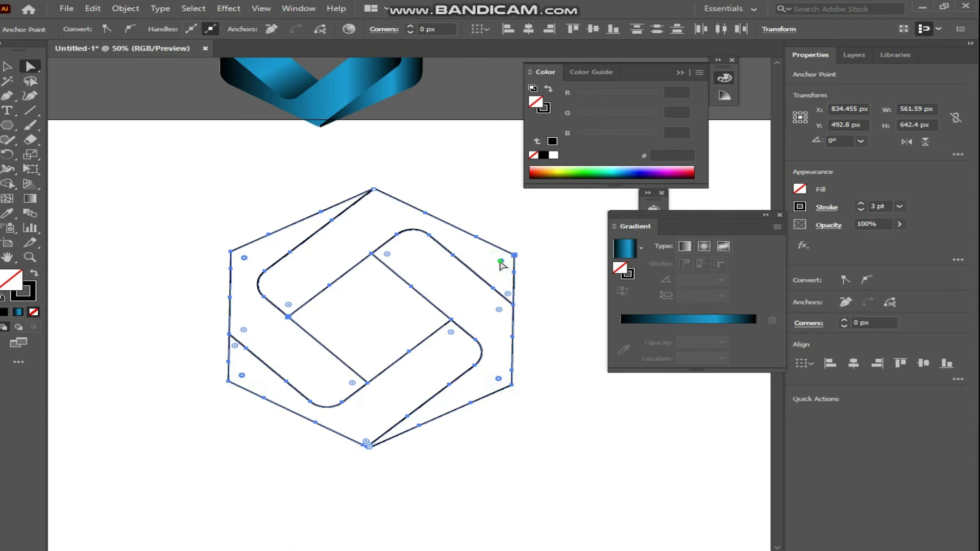
drag(501, 264, 476, 271)
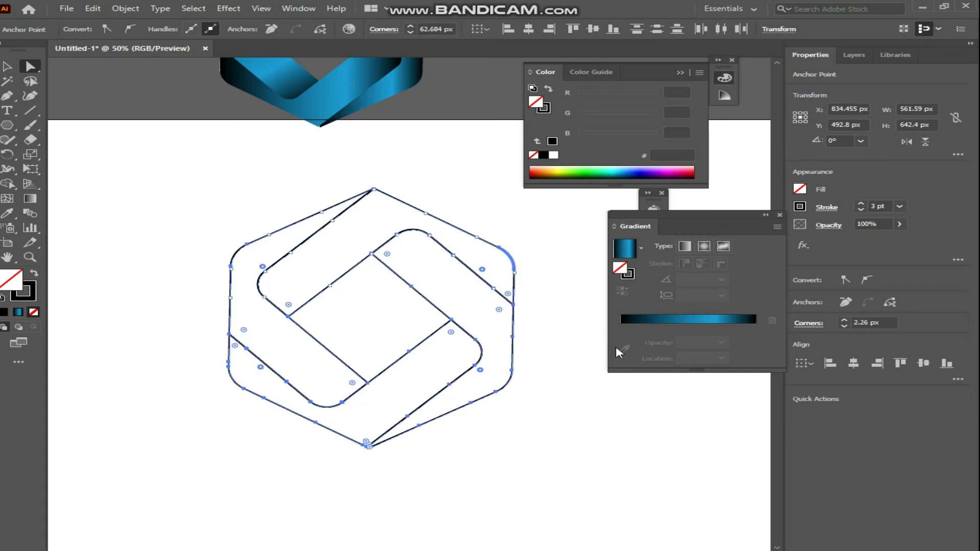
- Fill the hexagon's left band with the black-to-blue-to-black linear gradient
click(584, 394)
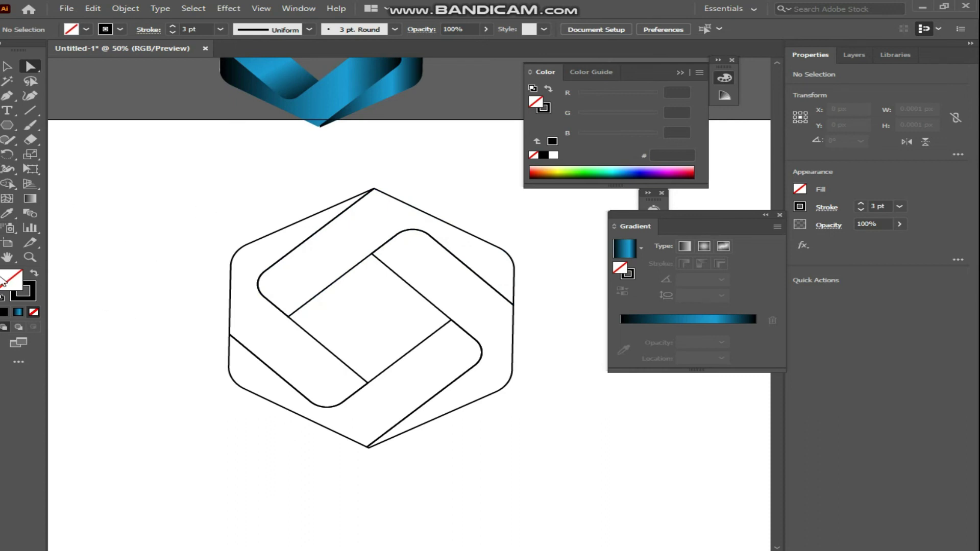
click(18, 312)
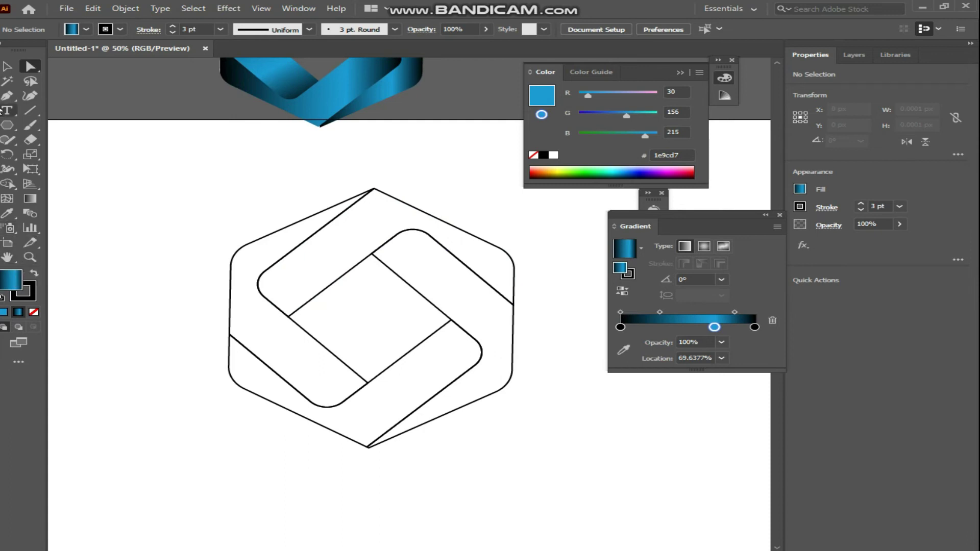
click(7, 67)
click(262, 248)
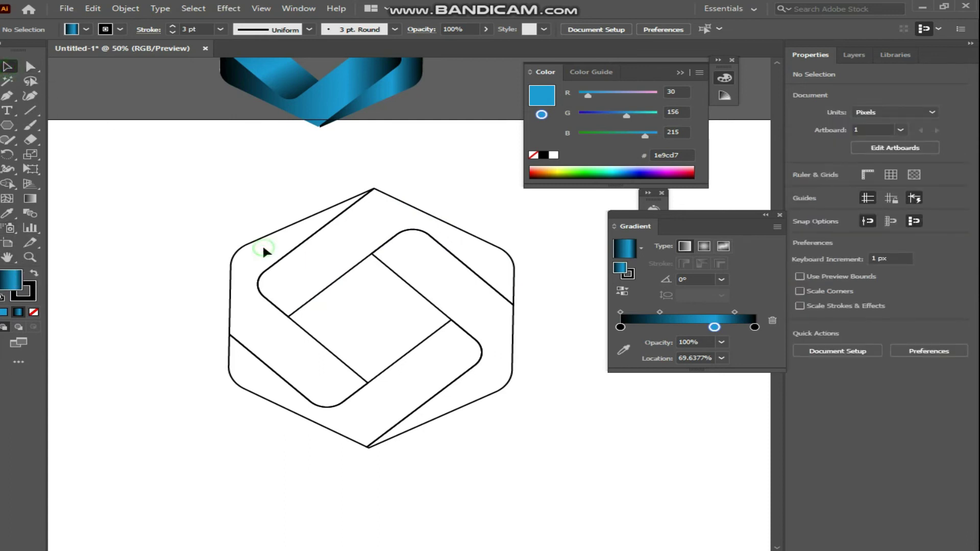
click(251, 244)
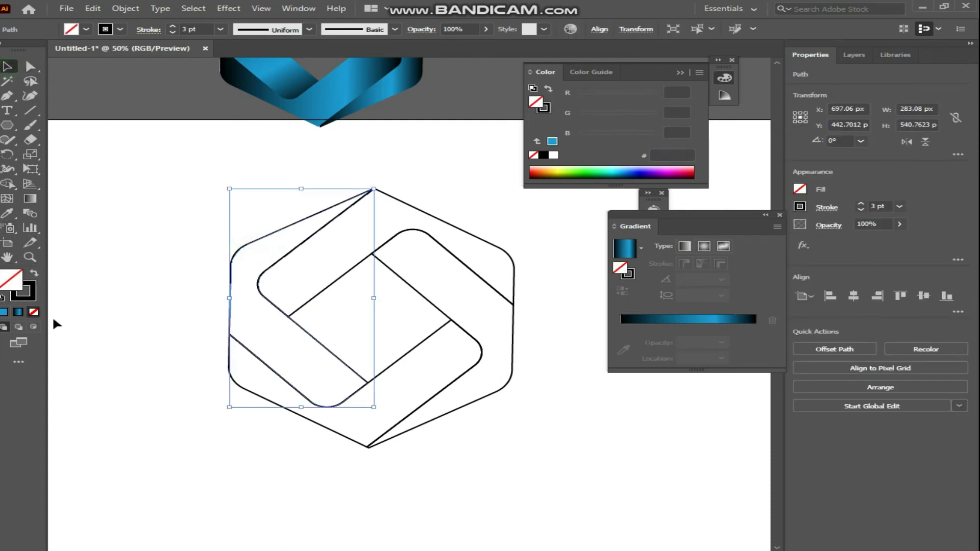
click(18, 312)
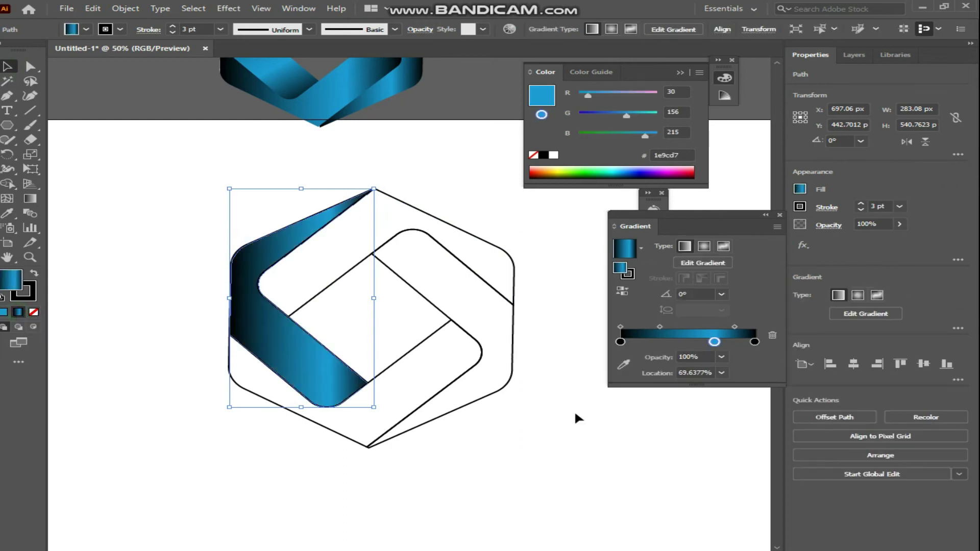
- Fill the upper, right and lower bands with the same black-and-blue linear gradient
click(405, 209)
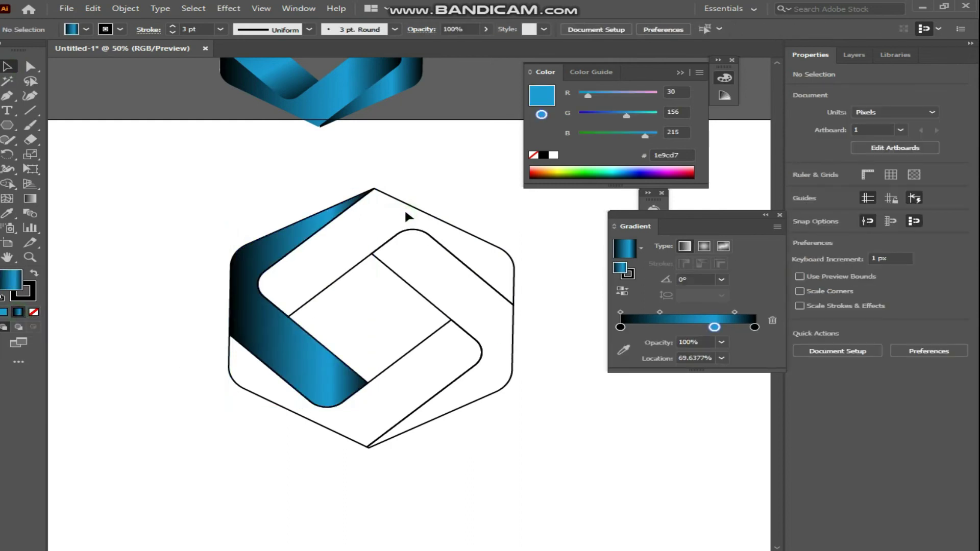
click(417, 210)
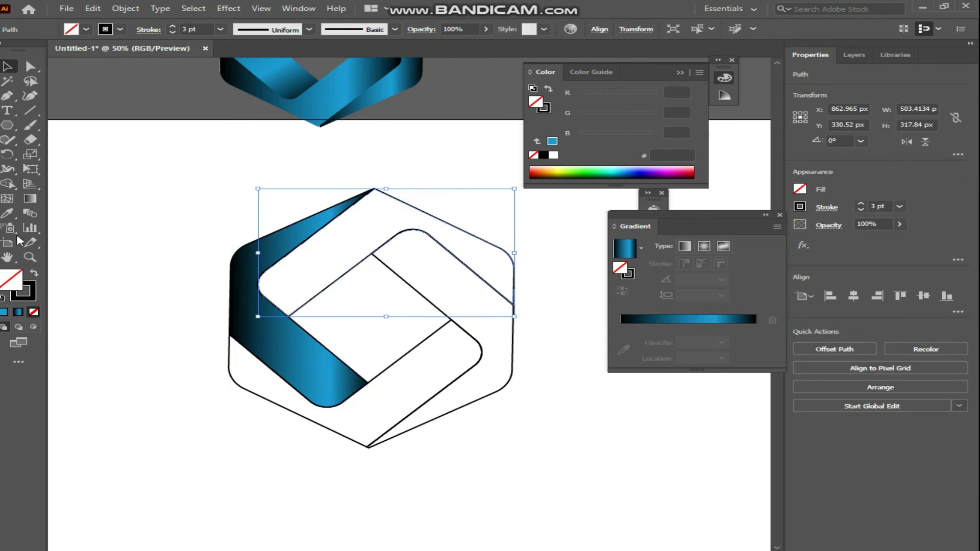
click(20, 314)
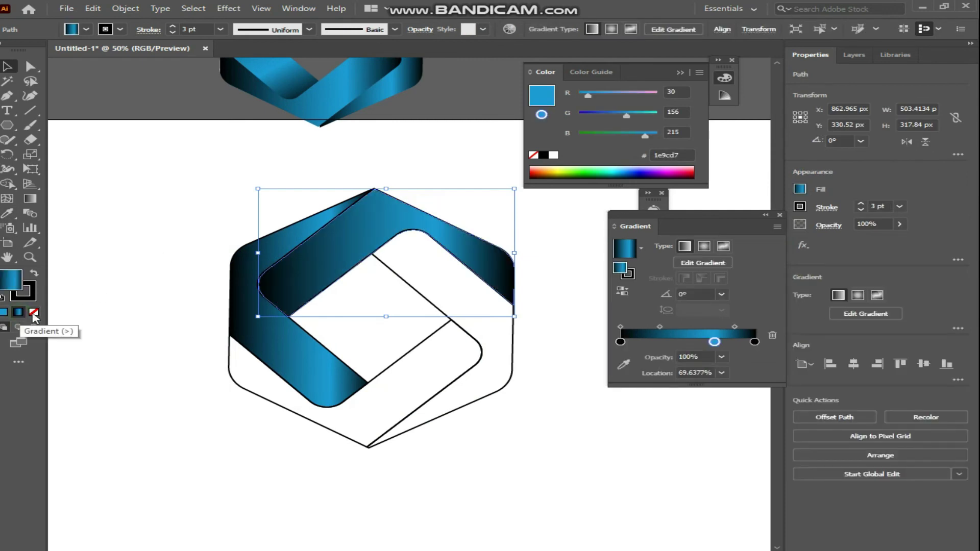
click(384, 437)
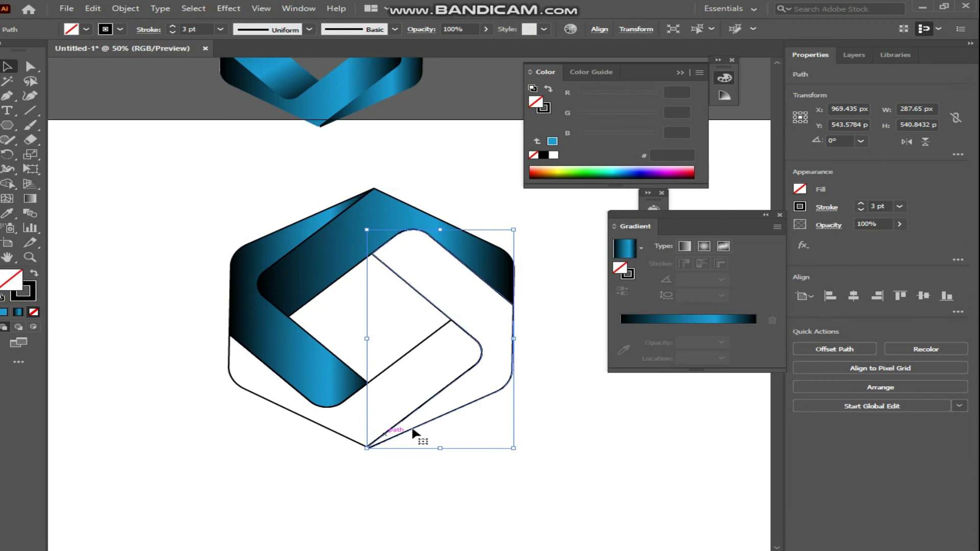
click(24, 315)
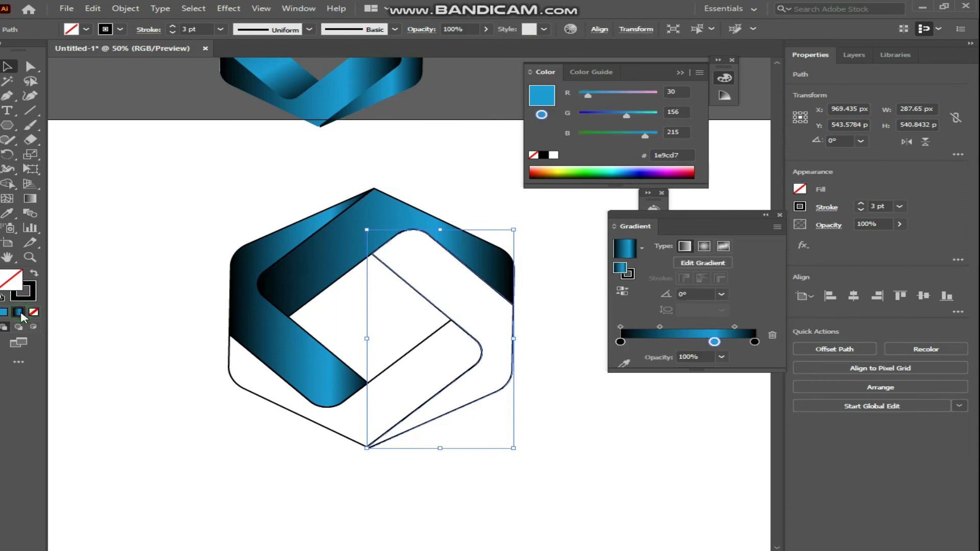
click(300, 418)
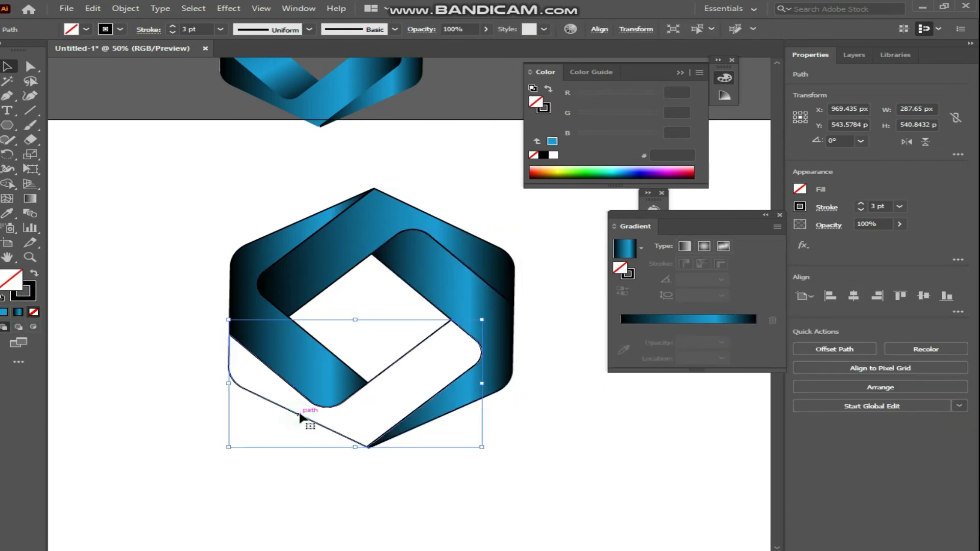
click(19, 313)
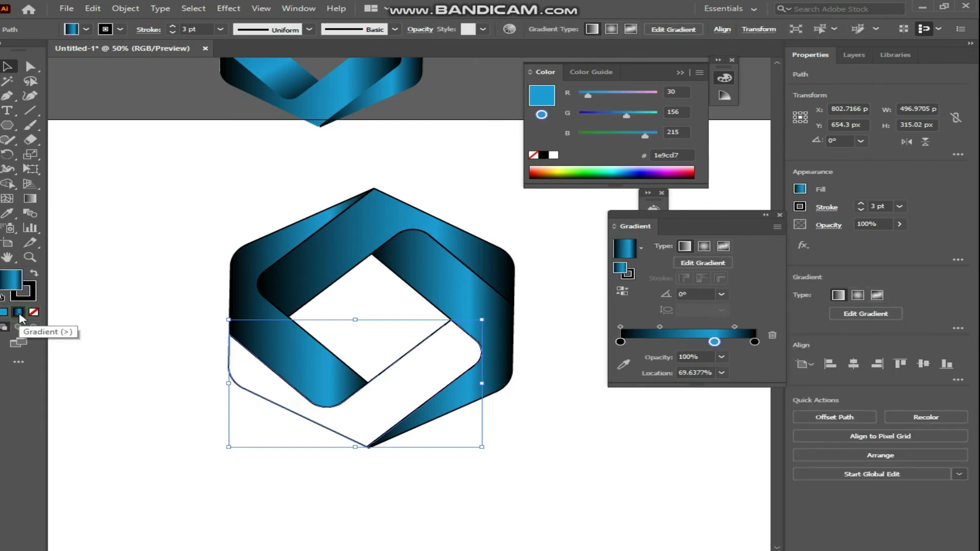
click(619, 462)
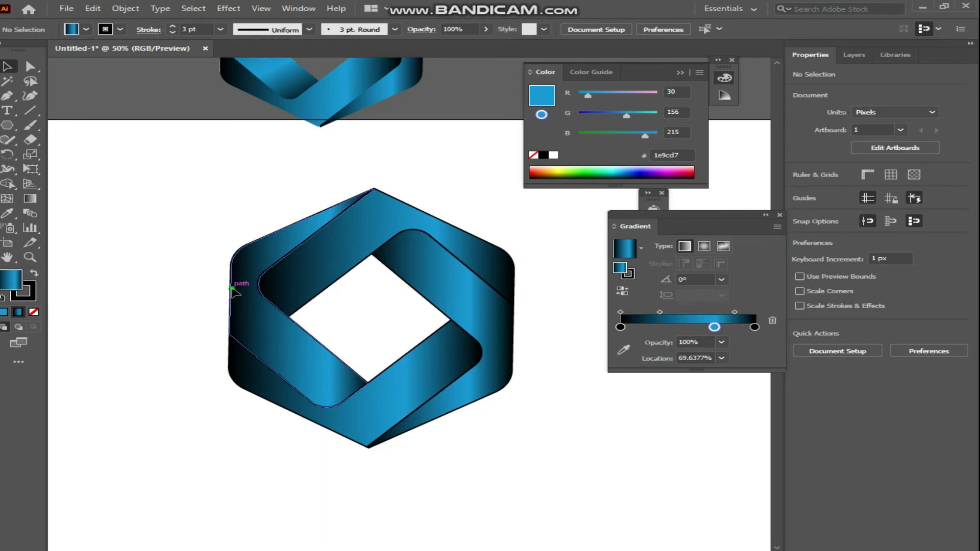
- Redraw the left band's gradient steeply downward with the Gradient tool, at an angle of about -75.7°
click(233, 289)
key(g)
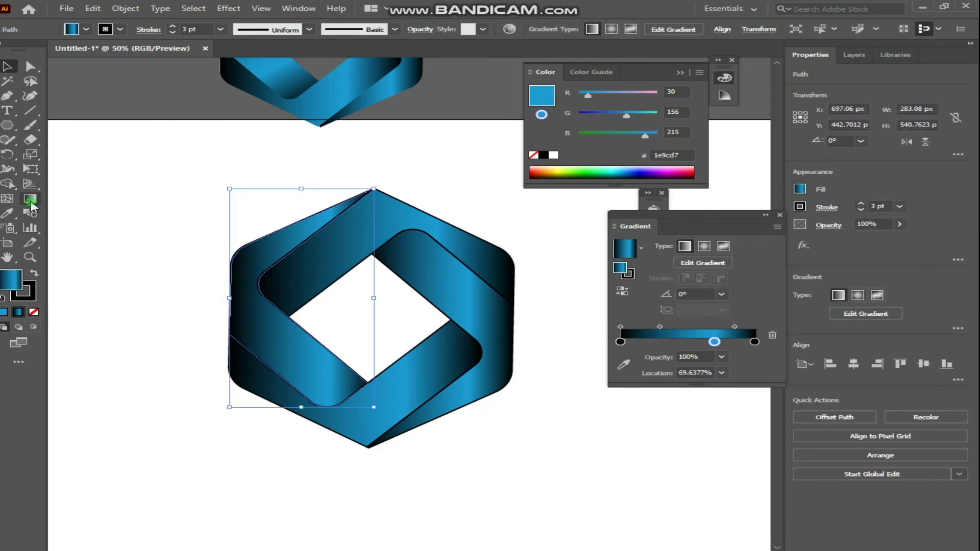
mouse_move(260, 197)
mouse_down()
mouse_move(236, 339)
mouse_move(243, 405)
mouse_up()
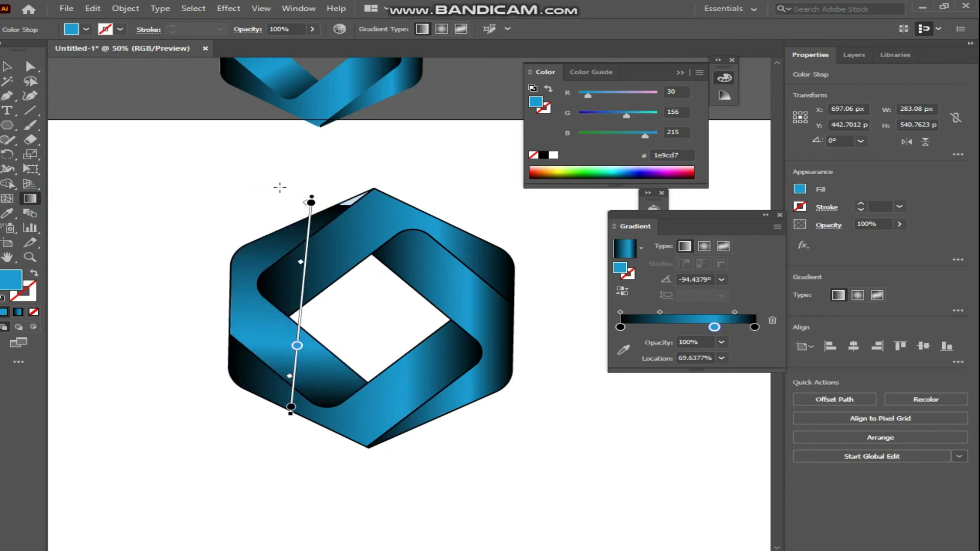
drag(197, 179, 249, 265)
drag(275, 339, 277, 417)
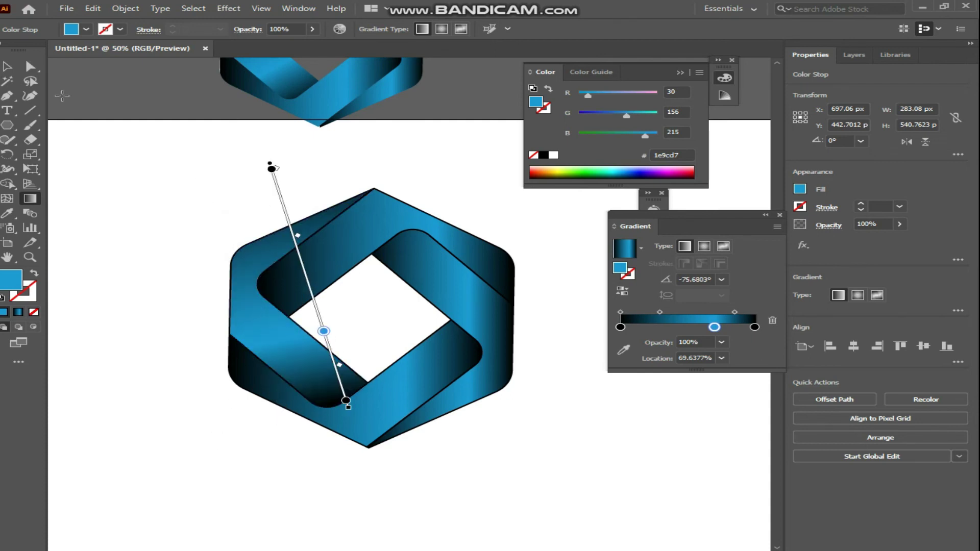
click(7, 66)
click(591, 456)
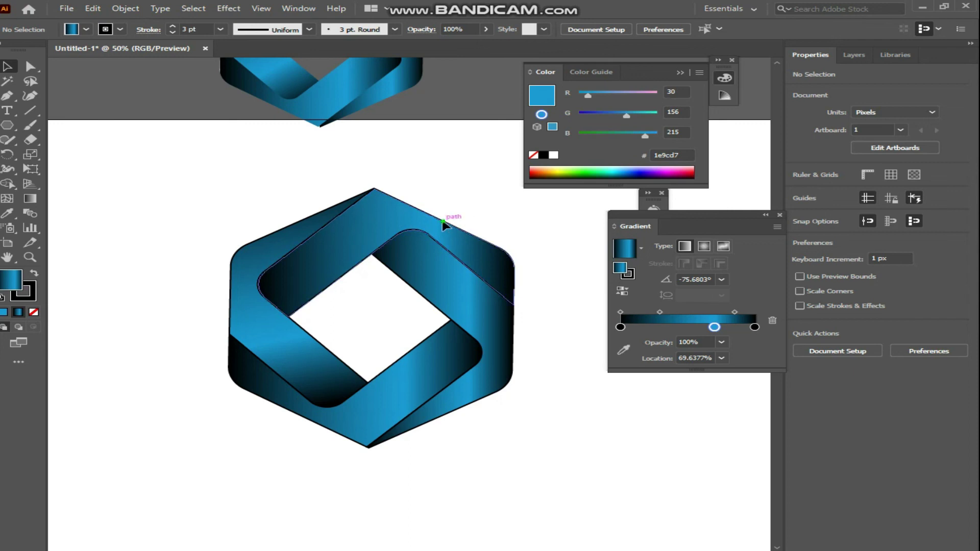
- Redraw the upper band's gradient at about 160.3° and move its blue color stop to about 73.7%
click(472, 245)
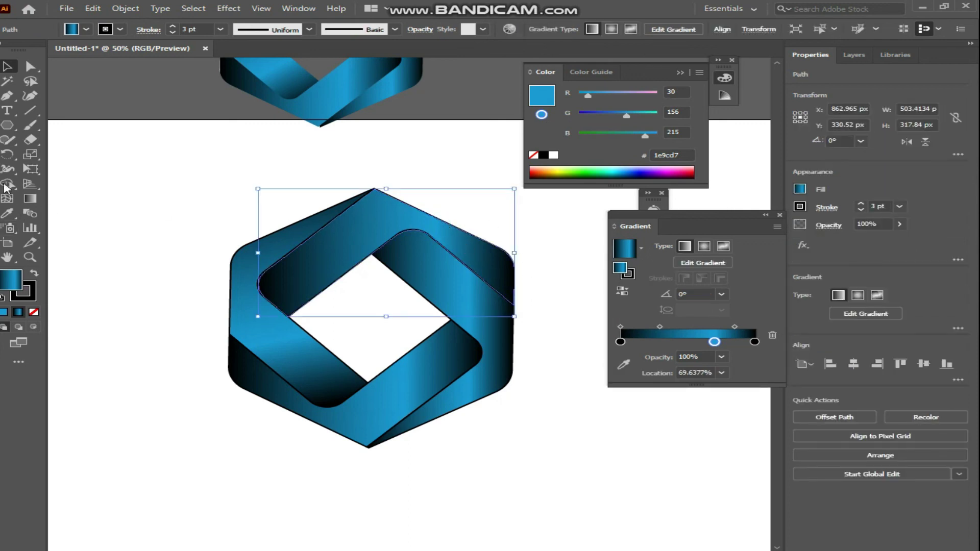
click(30, 198)
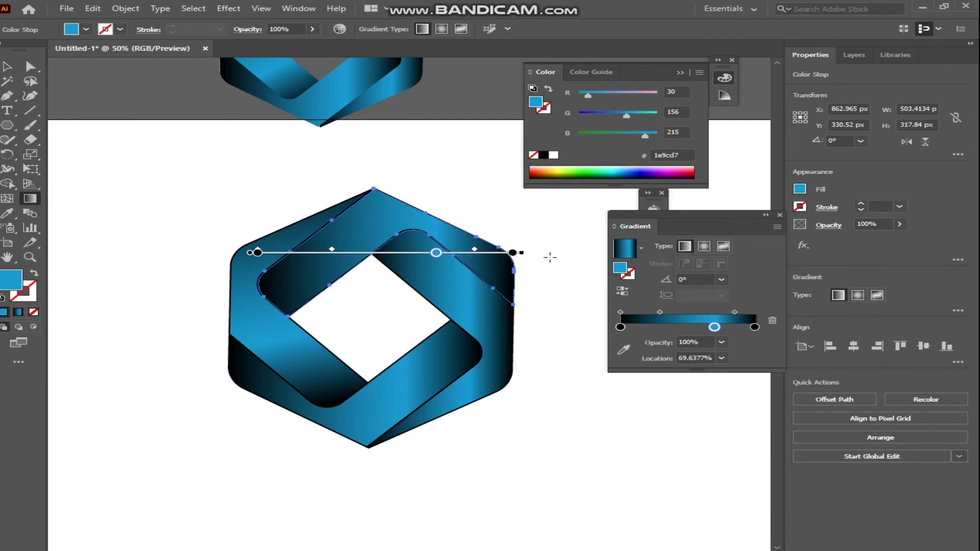
mouse_move(549, 279)
mouse_down()
mouse_move(286, 203)
mouse_move(295, 208)
mouse_up()
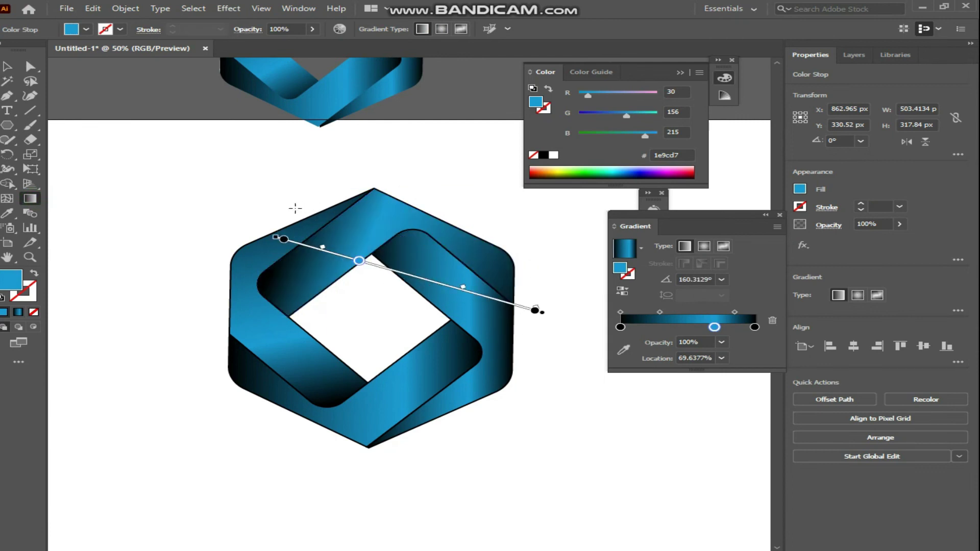
drag(359, 262, 340, 255)
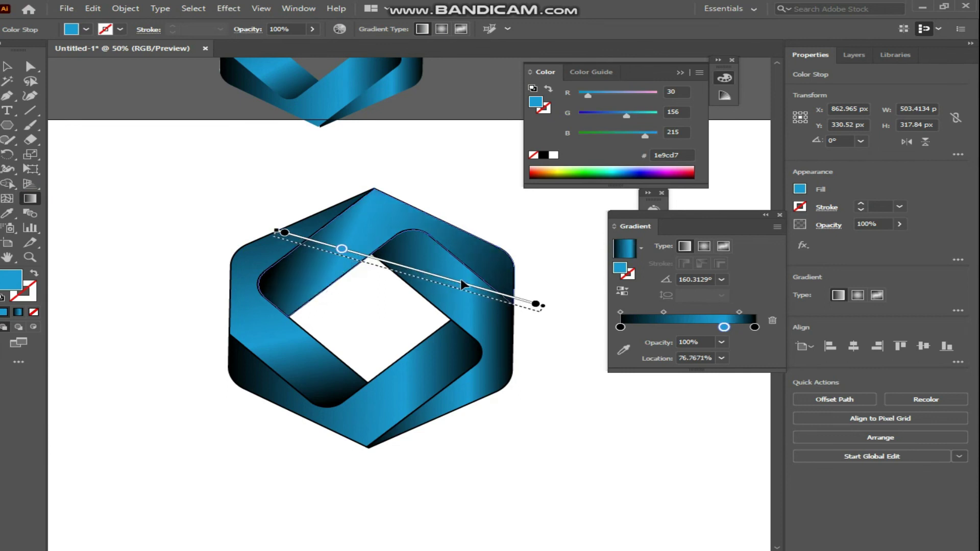
drag(344, 260, 347, 258)
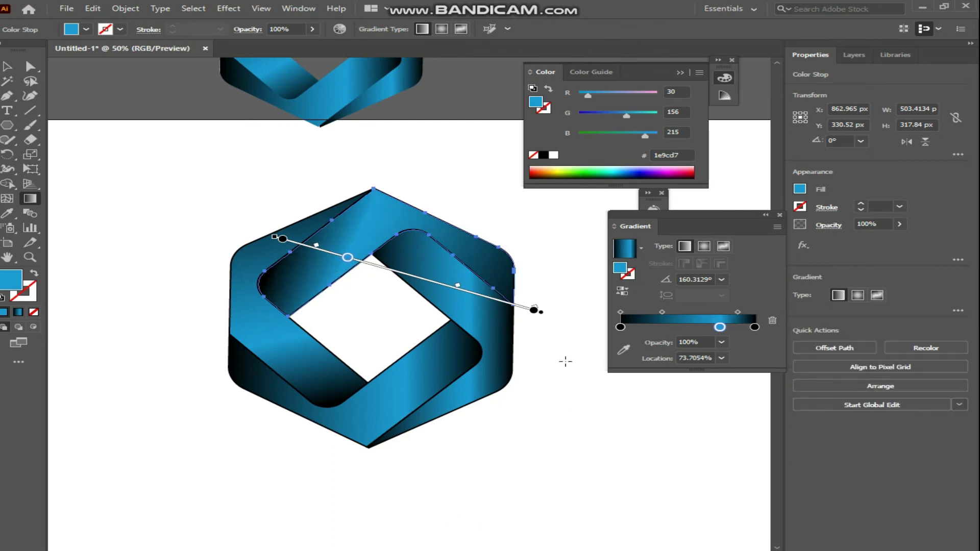
click(7, 66)
click(146, 415)
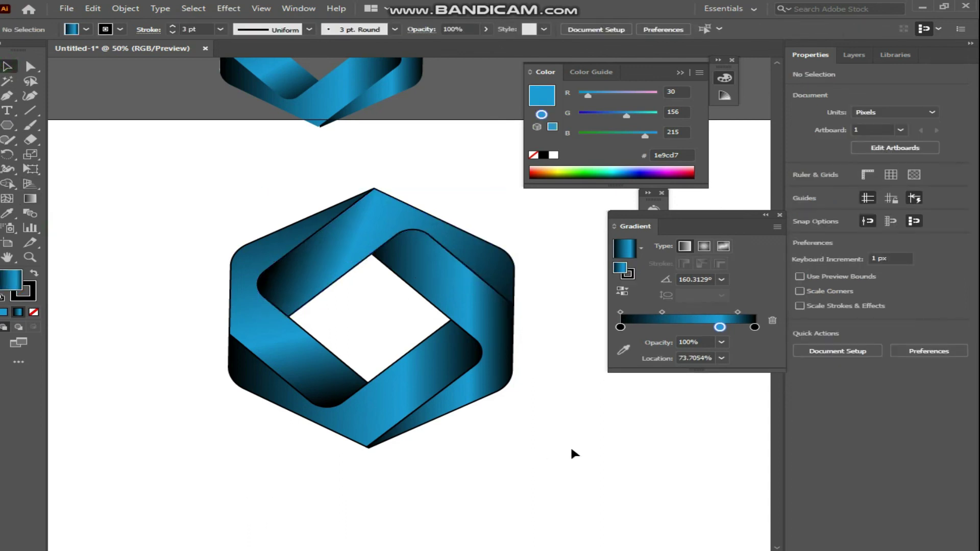
- Redraw the lower band's gradient nearly horizontally at about -0.4° and move its blue color stop to about 76%
click(382, 424)
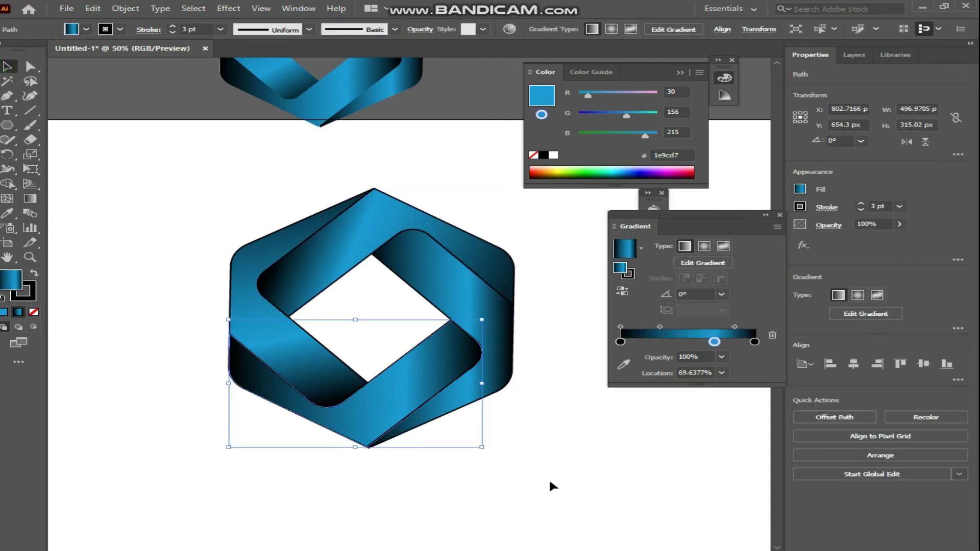
click(30, 198)
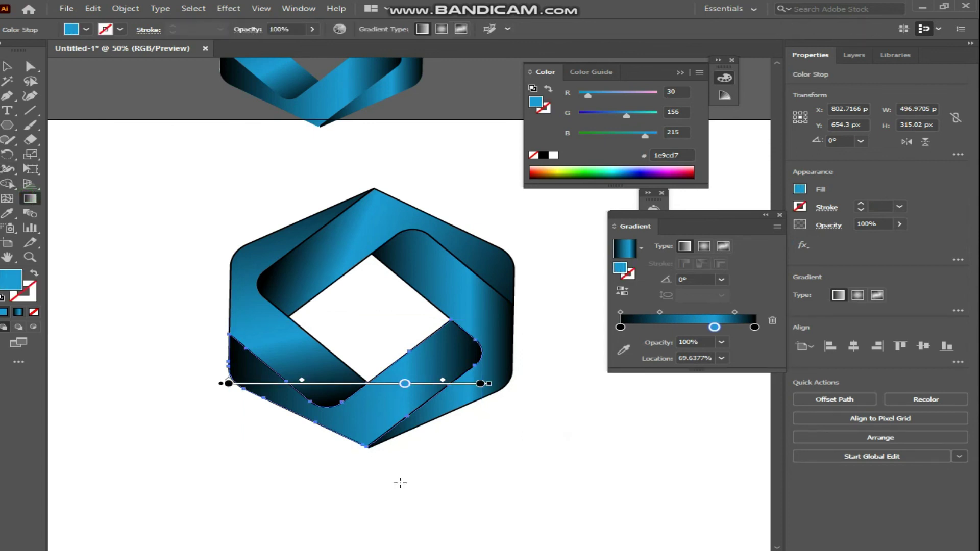
drag(224, 399, 461, 405)
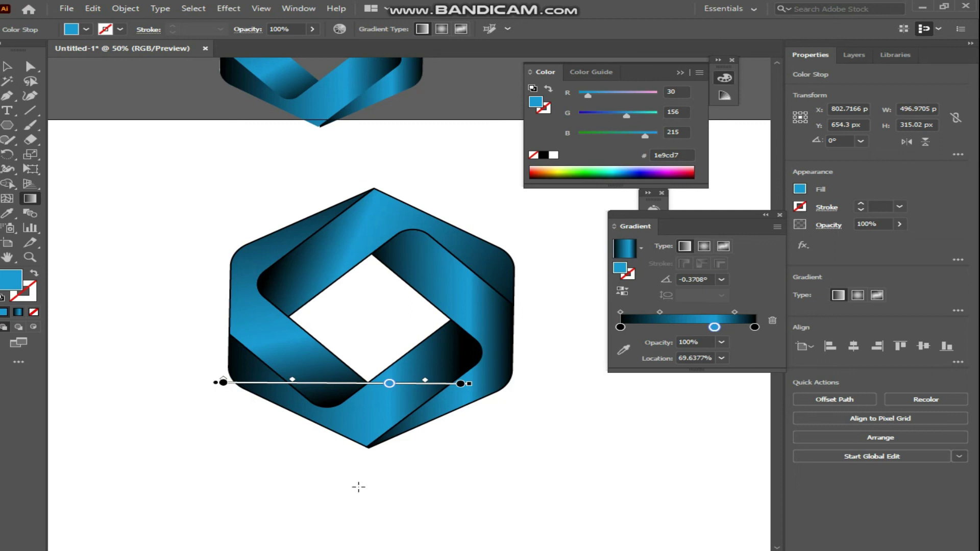
drag(389, 385, 404, 384)
key(v)
click(547, 432)
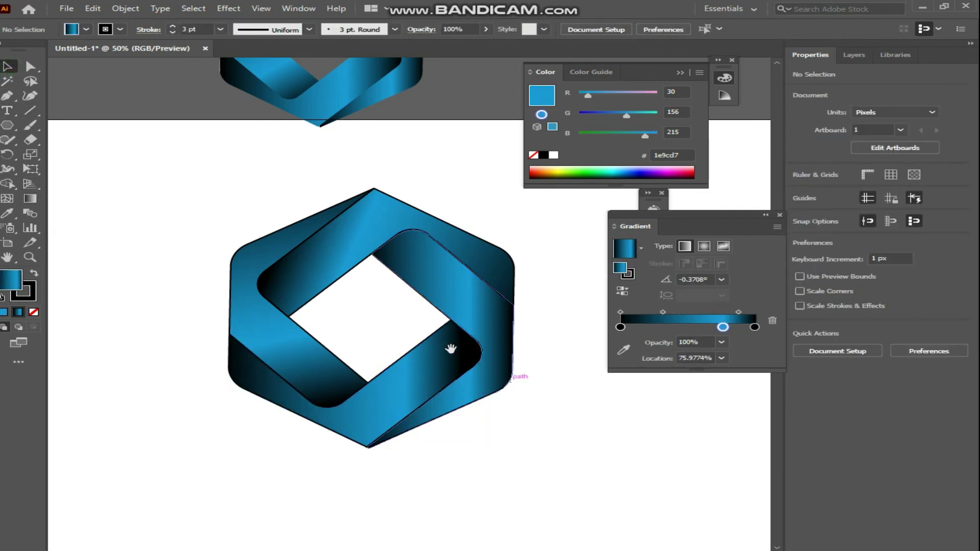
- Select all four bands of the hexagon and set their stroke to none
scroll(450, 349, down, 1)
drag(539, 262, 312, 538)
click(120, 29)
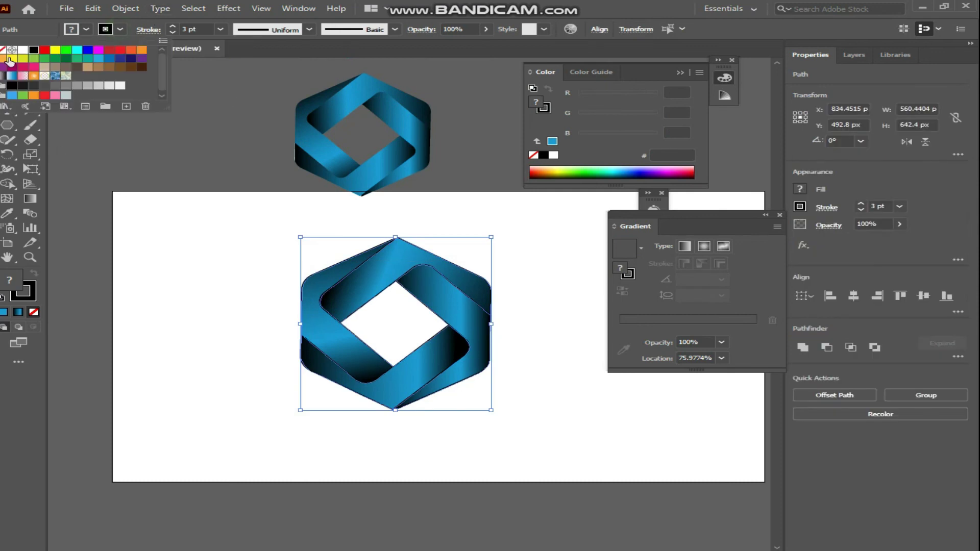
click(3, 50)
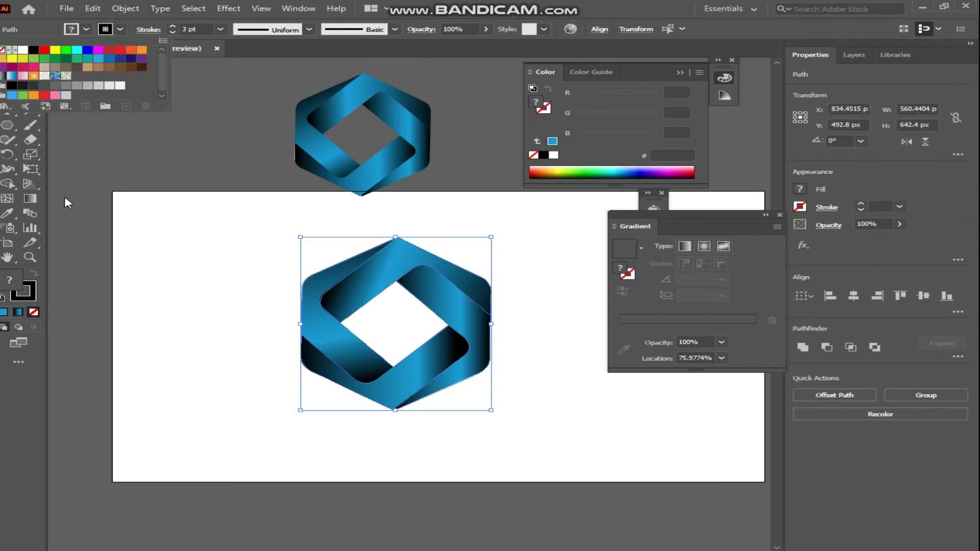
click(577, 412)
scroll(534, 362, down, 1)
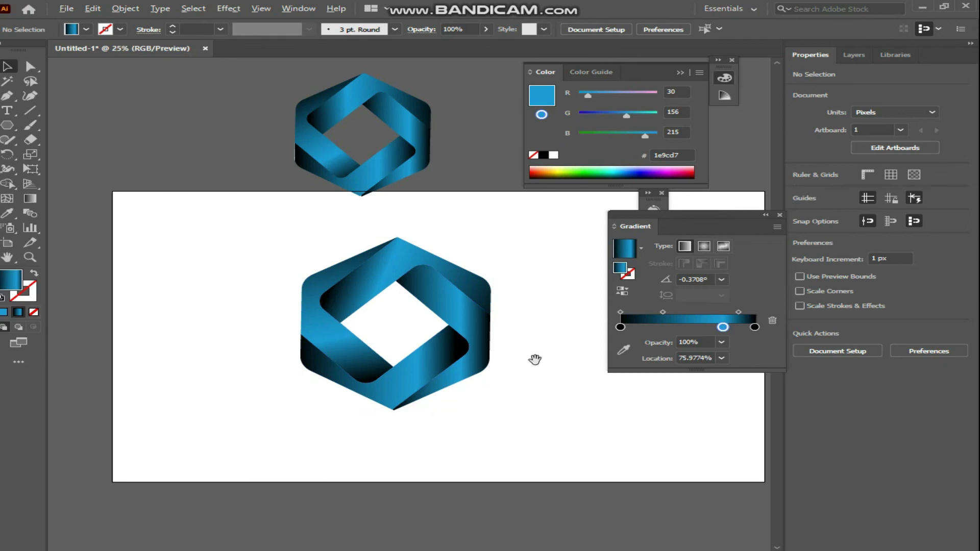